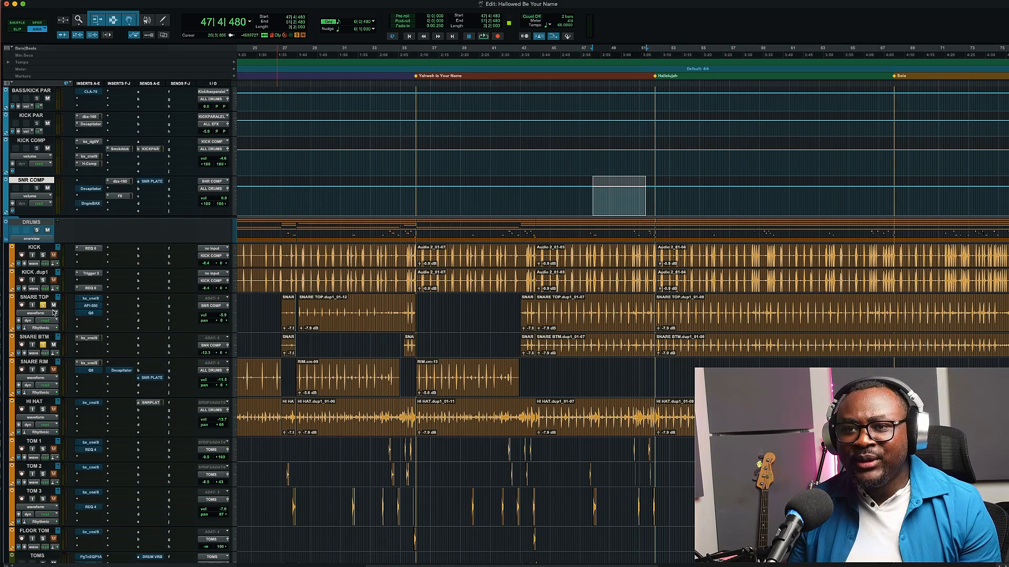
# - Play the selected section on the SNR COMP track and zoom the timeline in on it around bars 47 to 51
pyautogui.press('space')
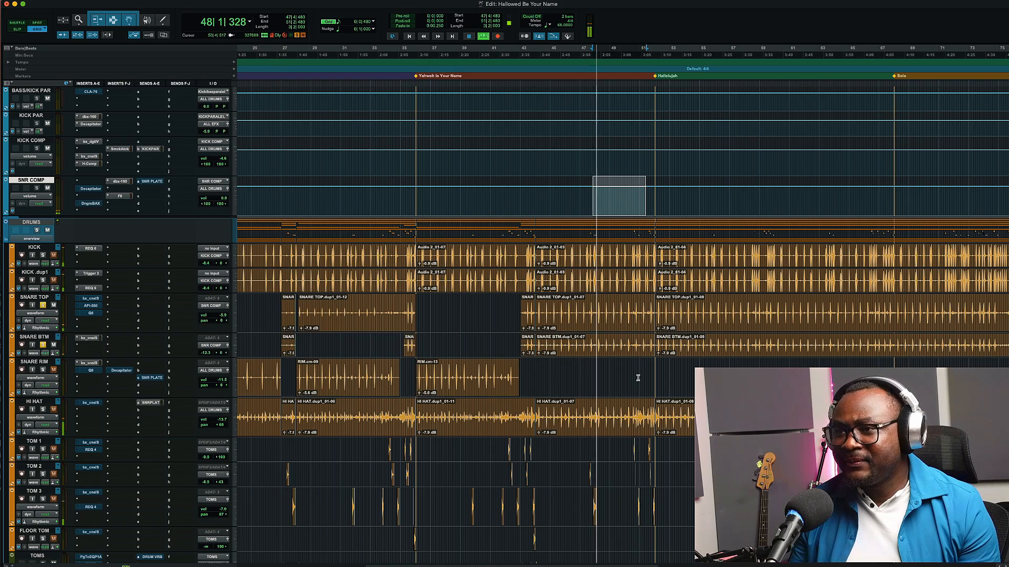
pyautogui.press('r')
pyautogui.press('r')
pyautogui.press('t')
pyautogui.press('t')
pyautogui.press('t')
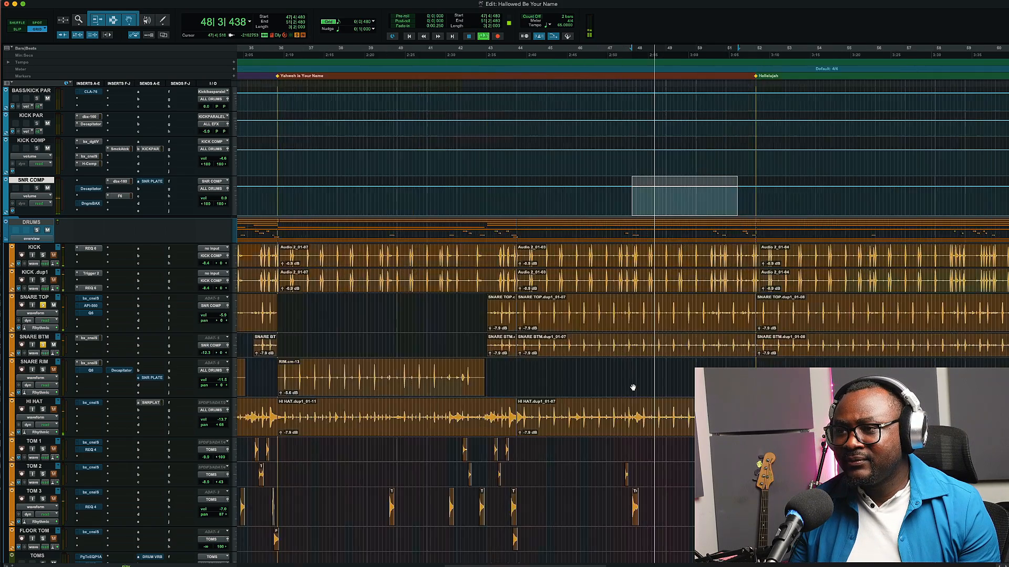
pyautogui.press('t')
pyautogui.hscroll(6, 633, 388)
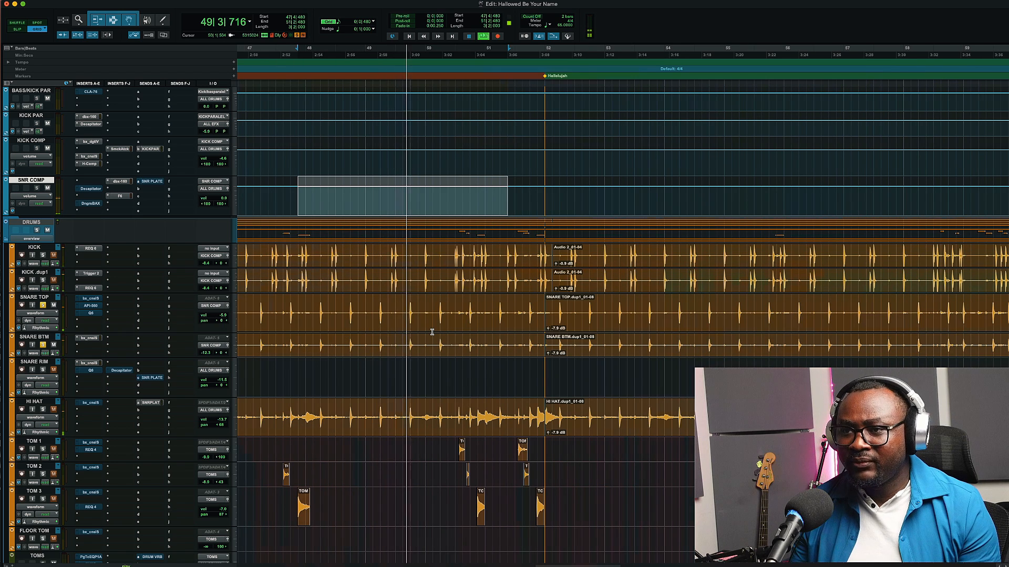
pyautogui.press('space')
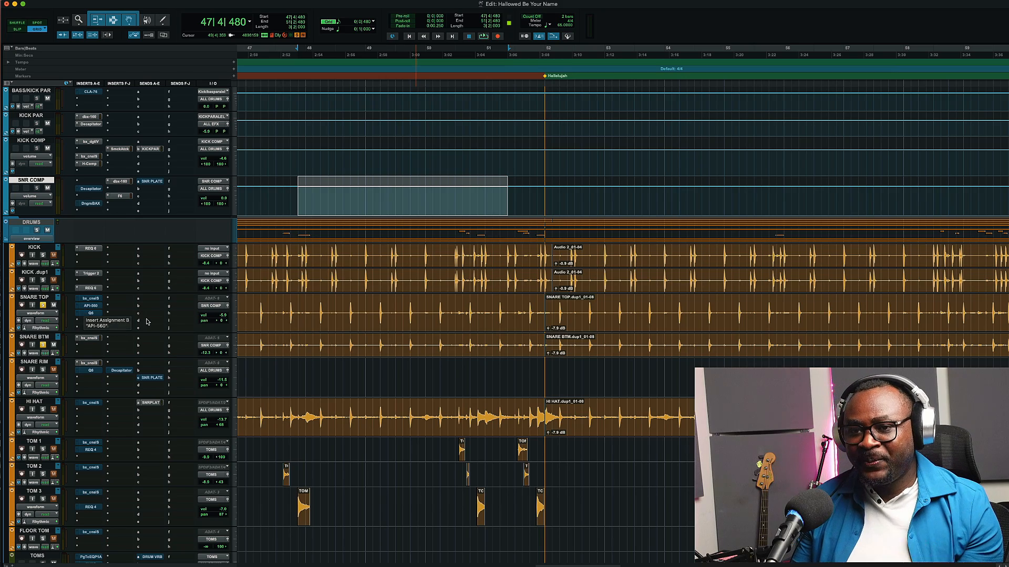
# - Open the bx_console SSL 9000 J on the SNARE TOP track, take it out of bypass and move its window clear
pyautogui.scroll(-3, 147, 322)
pyautogui.scroll(1, 147, 322)
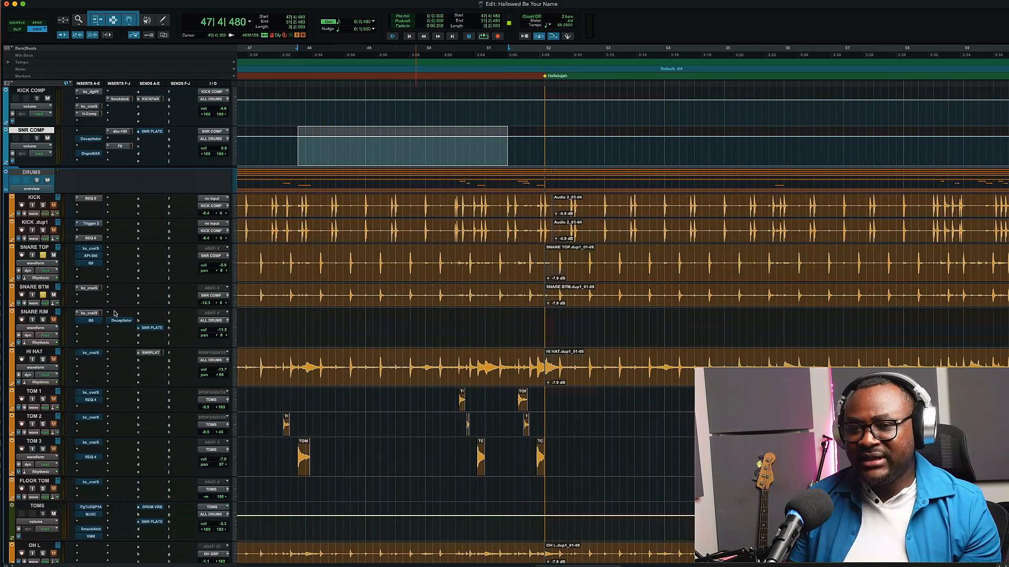
pyautogui.click(90, 248)
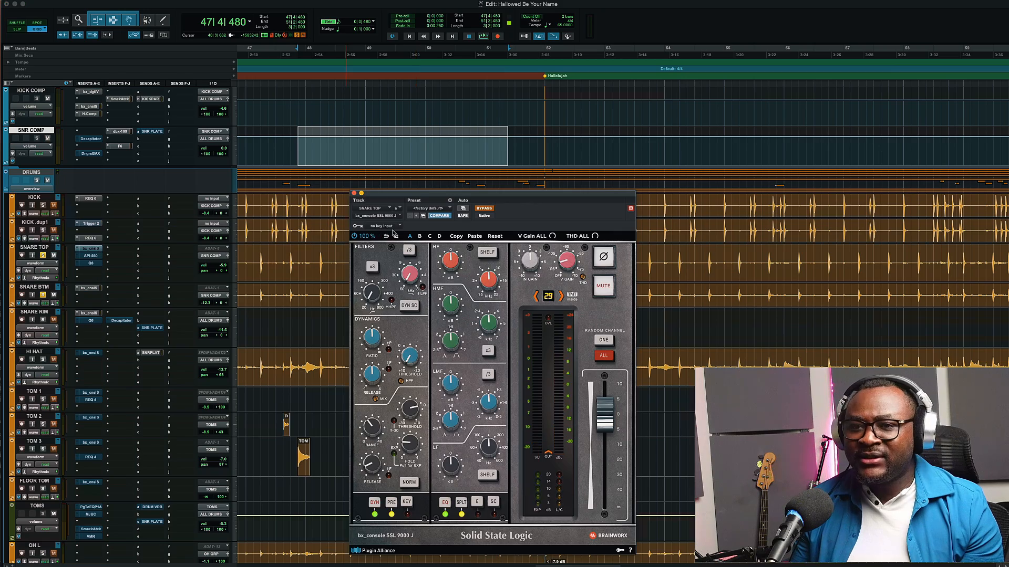
pyautogui.click(489, 208)
pyautogui.moveTo(460, 198); pyautogui.dragTo(511, 148)
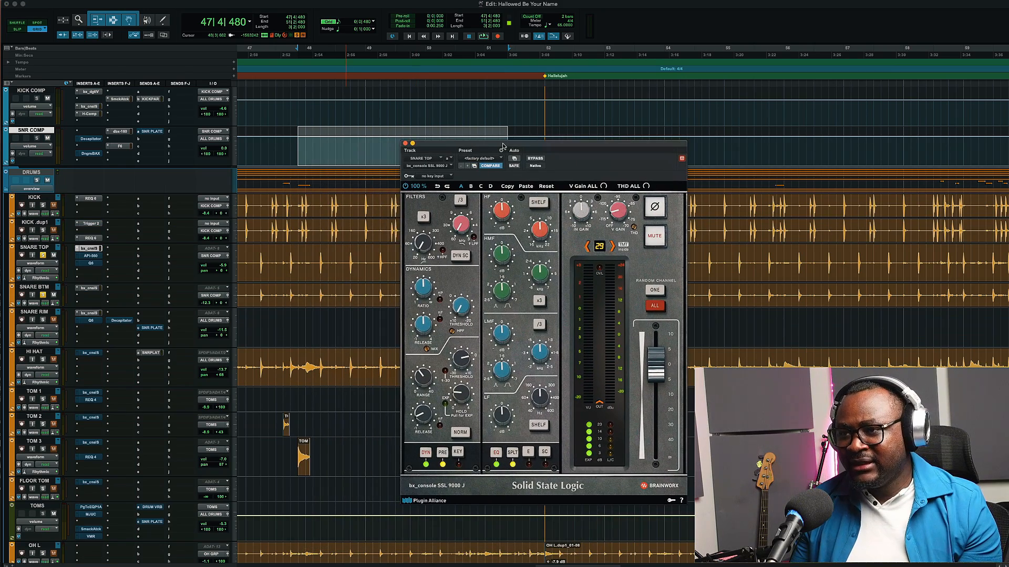
# - Play the snare section and compare the SNARE TOP sound with the bx_console SSL 9000 J bypassed and active
pyautogui.press('space')
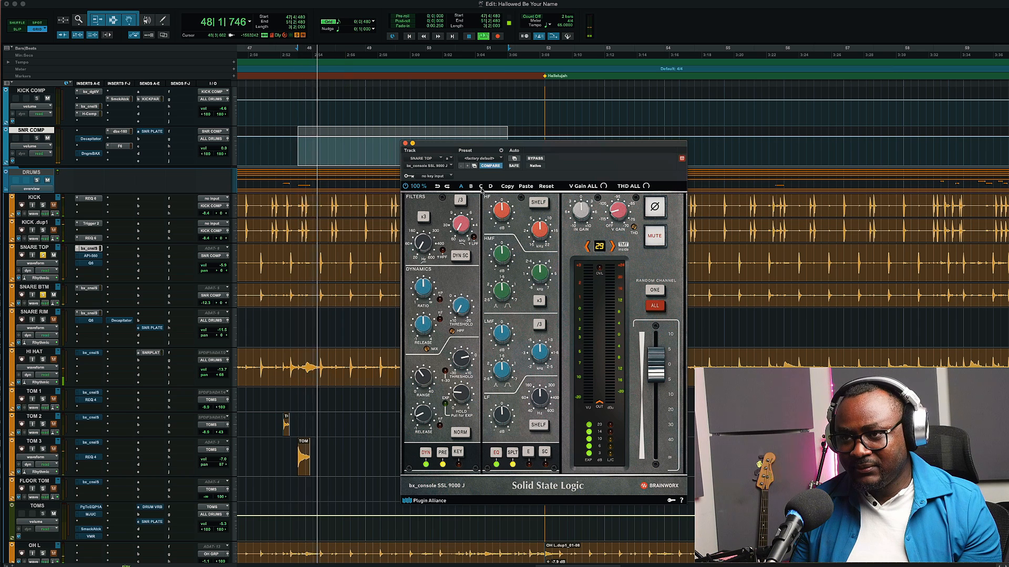
pyautogui.click(535, 160)
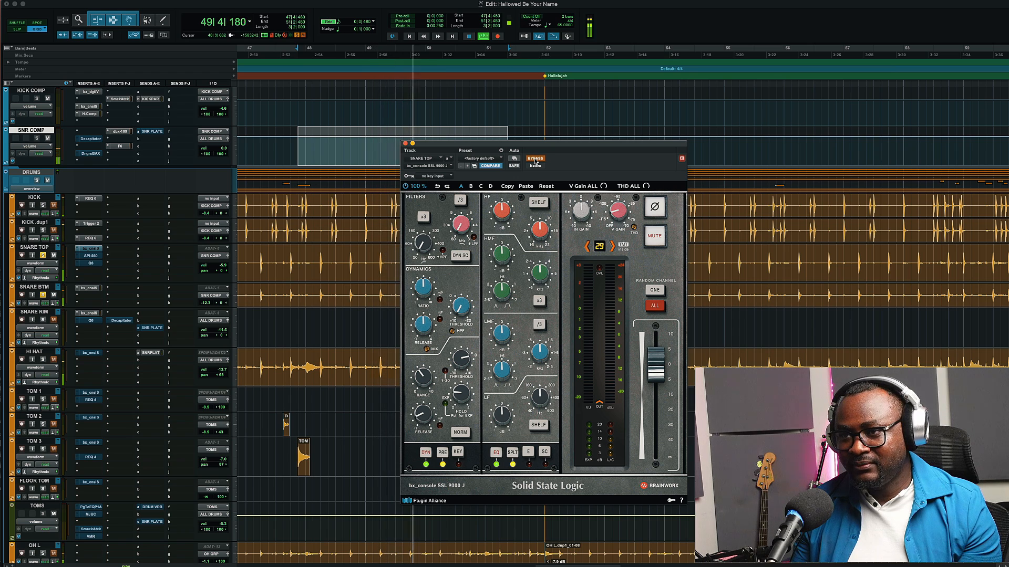
pyautogui.click(536, 160)
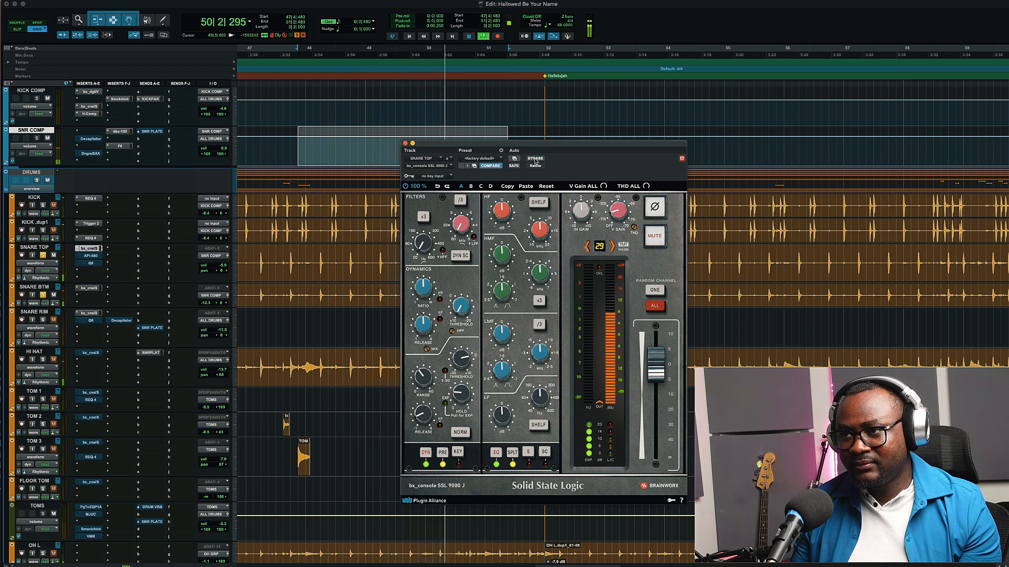
pyautogui.press('space')
# - Open and enable the API-560 equalizer on the SNARE TOP track and select its 125 Hz band
pyautogui.click(90, 256)
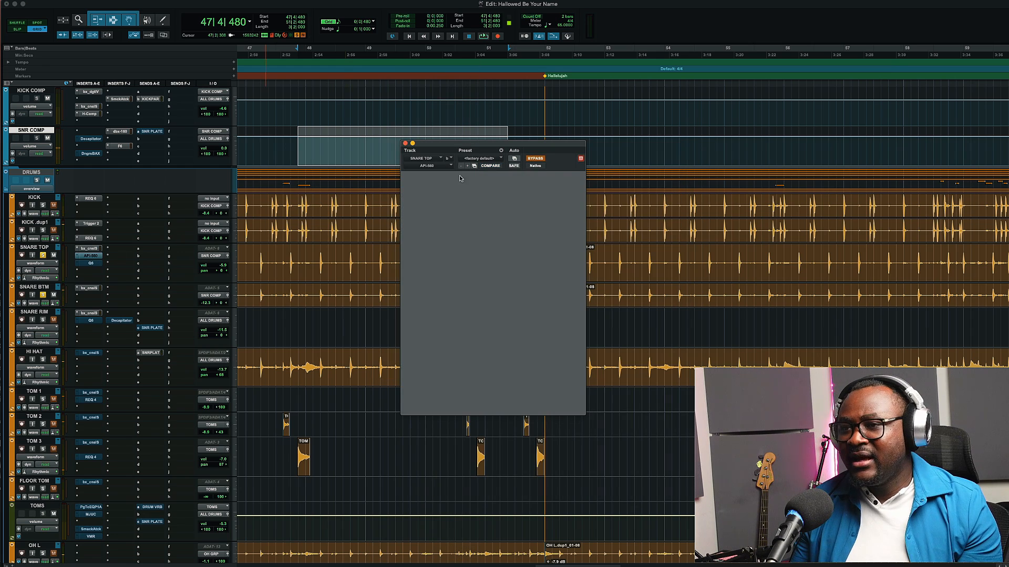
pyautogui.moveTo(519, 144); pyautogui.dragTo(433, 157)
pyautogui.moveTo(639, 79); pyautogui.dragTo(570, 64)
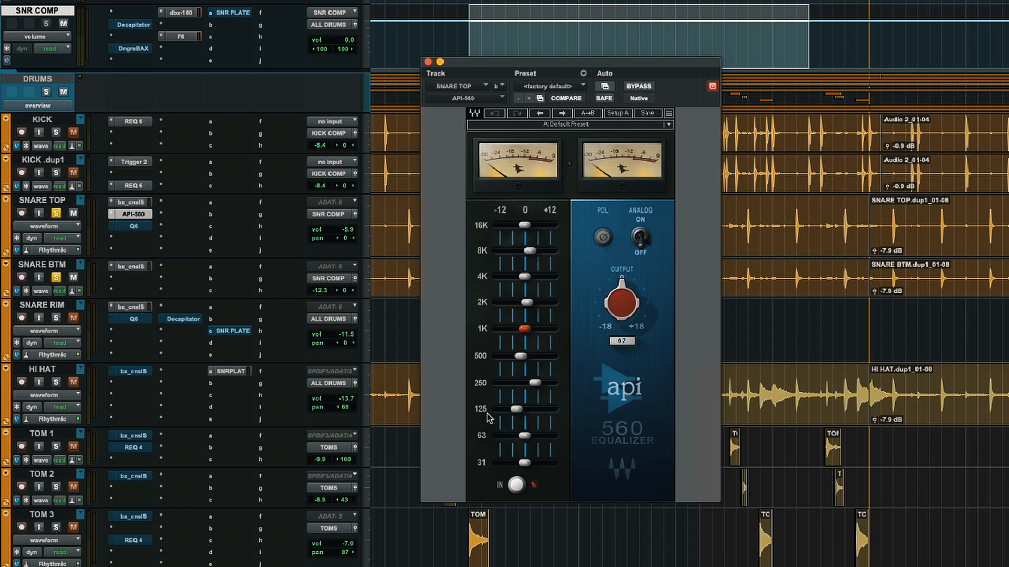
pyautogui.click(517, 409)
pyautogui.moveTo(516, 414)
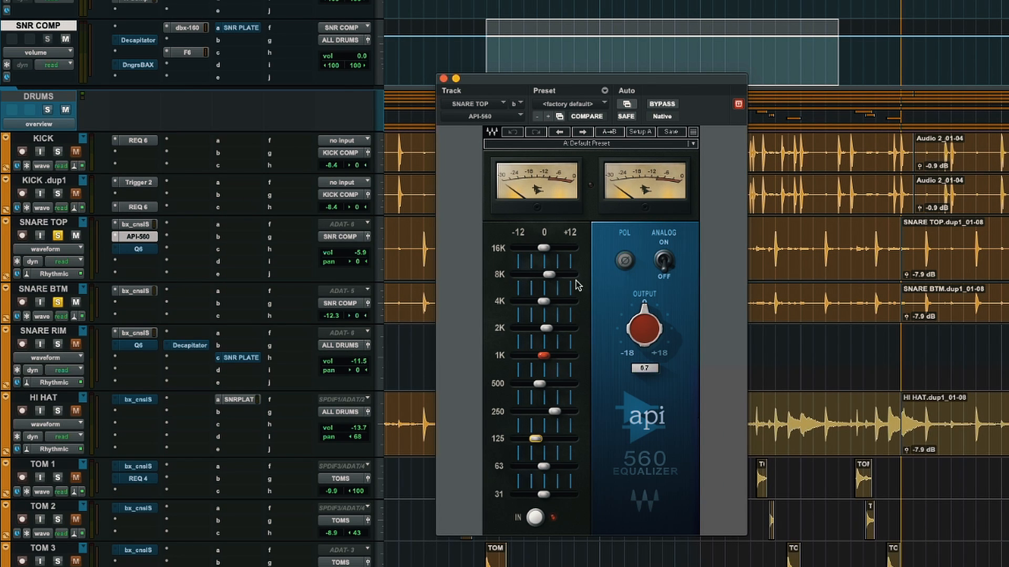
pyautogui.moveTo(550, 282)
pyautogui.moveTo(547, 305)
# - Play the snare section and compare the SNARE TOP sound with the API-560 bypassed and active
pyautogui.click(661, 104)
pyautogui.click(661, 104)
pyautogui.press('space')
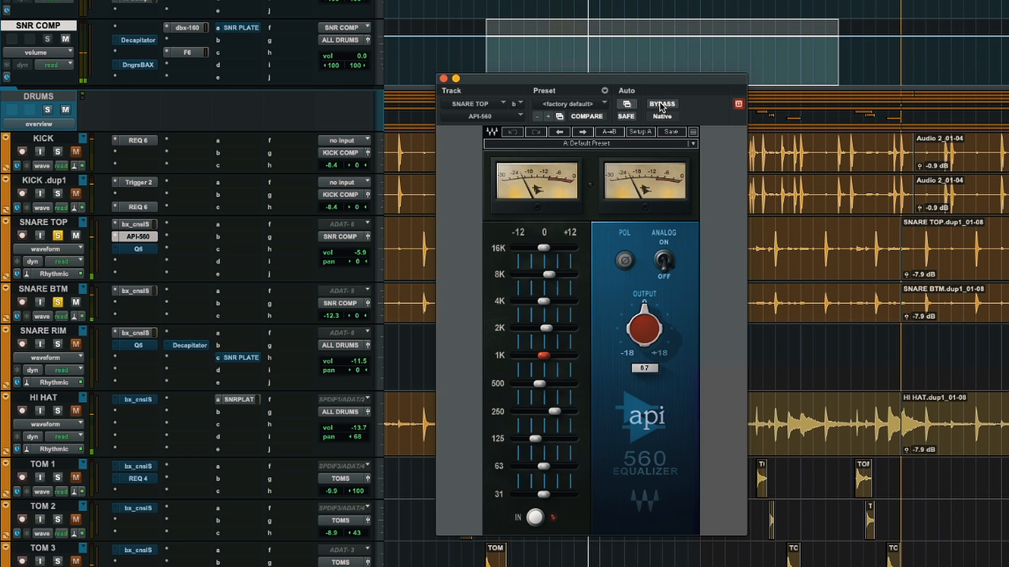
pyautogui.click(661, 104)
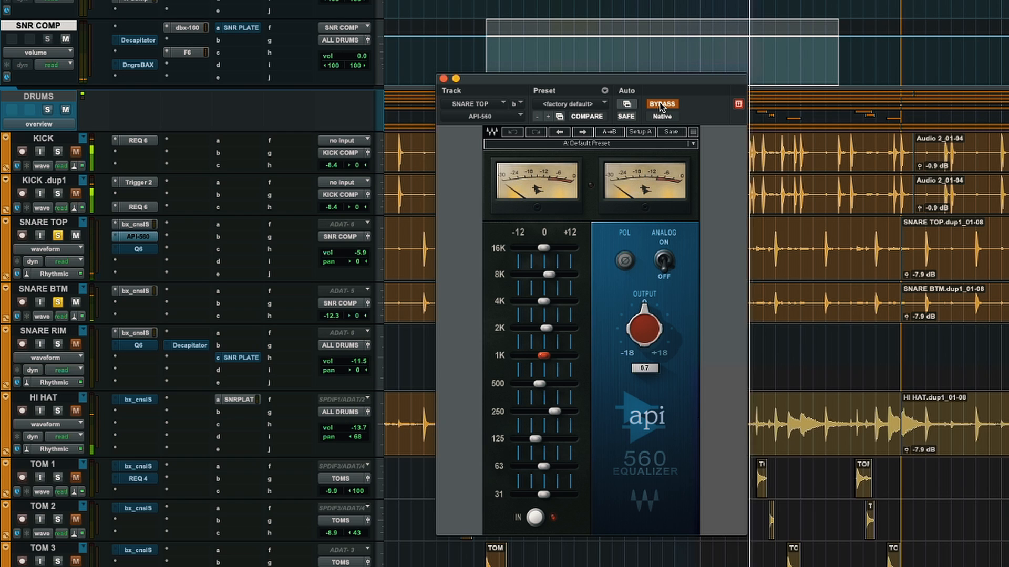
pyautogui.click(661, 104)
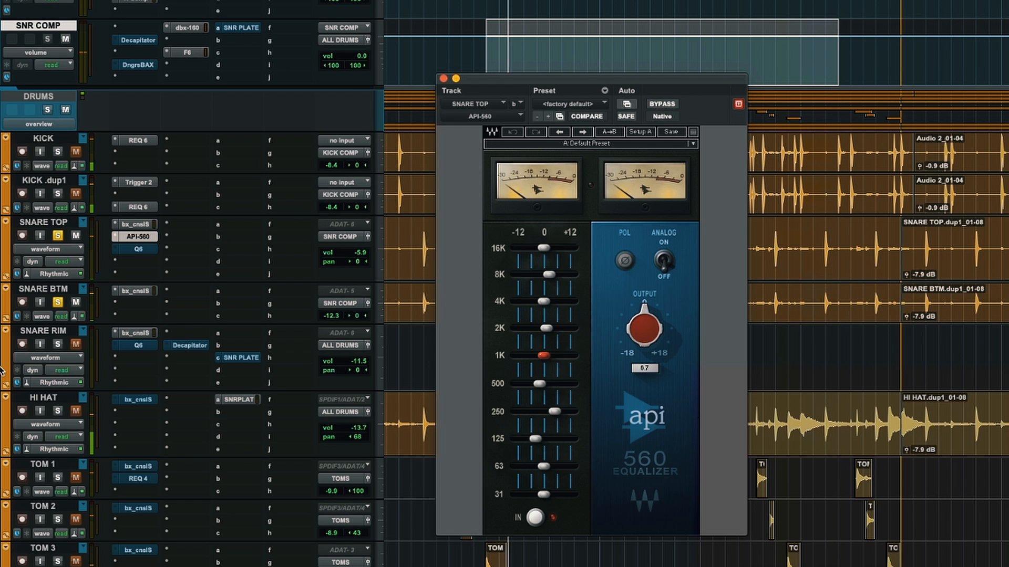
# - Take SNARE BTM out of solo and move the SNR COMP track directly above SNARE TOP
pyautogui.click(58, 302)
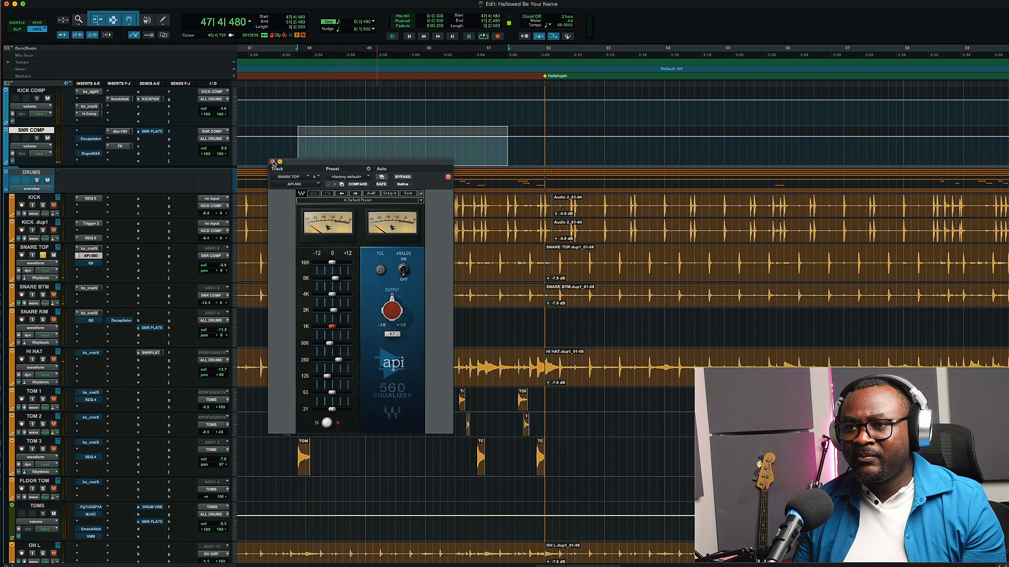
pyautogui.click(443, 79)
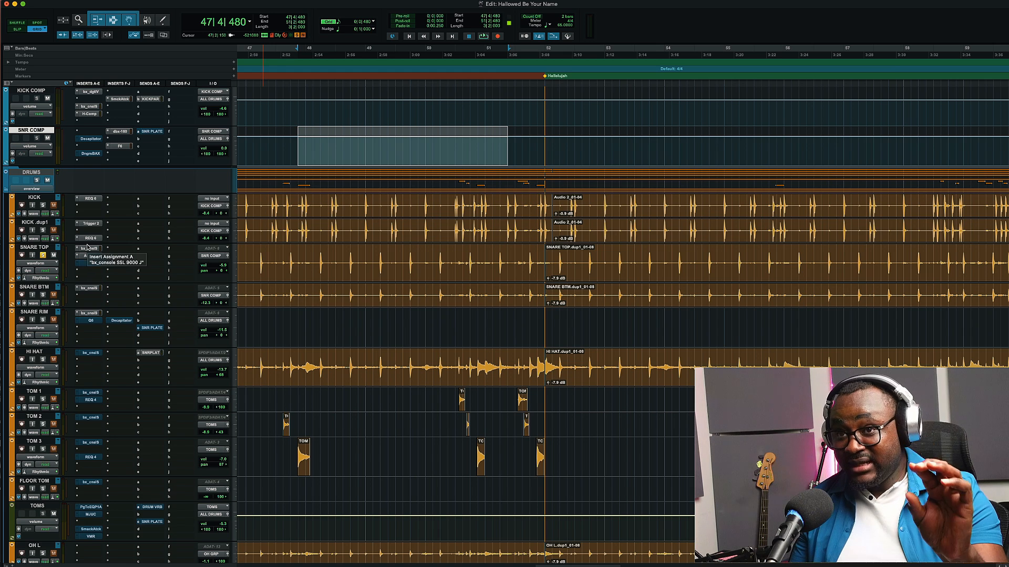
pyautogui.moveTo(30, 131); pyautogui.dragTo(20, 239)
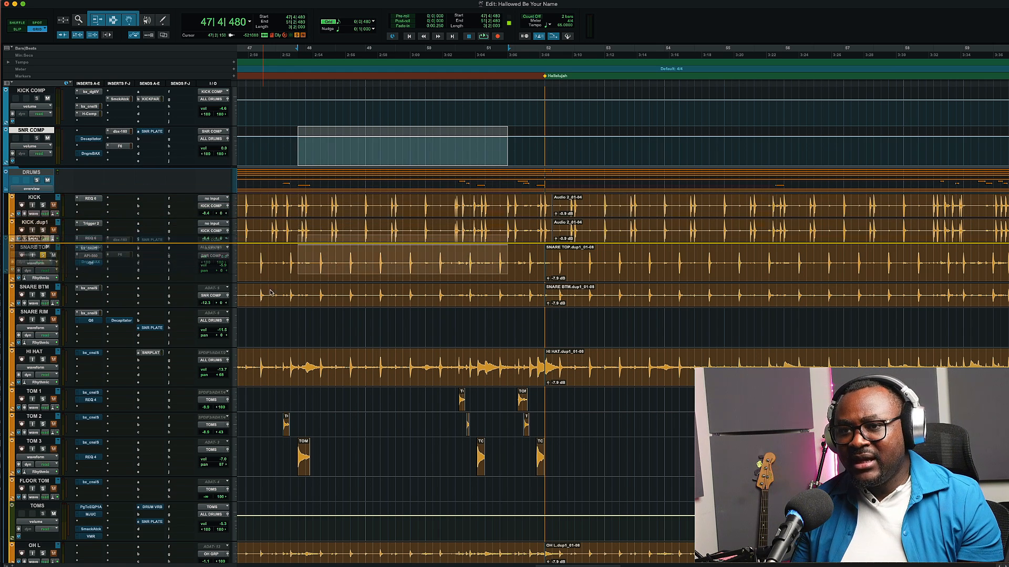
pyautogui.moveTo(78, 276); pyautogui.dragTo(35, 252)
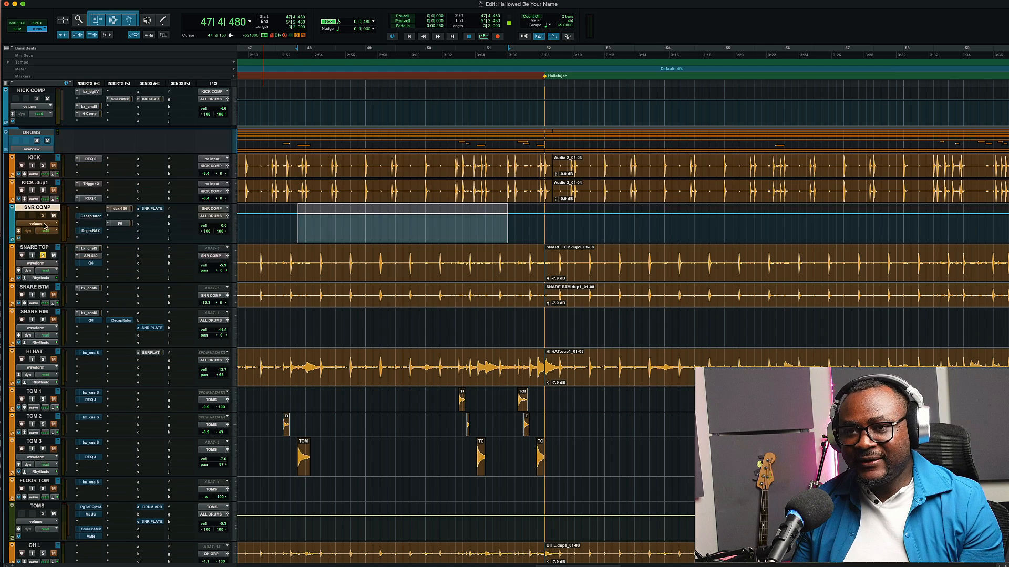
# - Open and enable the Q6 equalizer on the SNARE TOP track, placing its window below the track
pyautogui.click(91, 263)
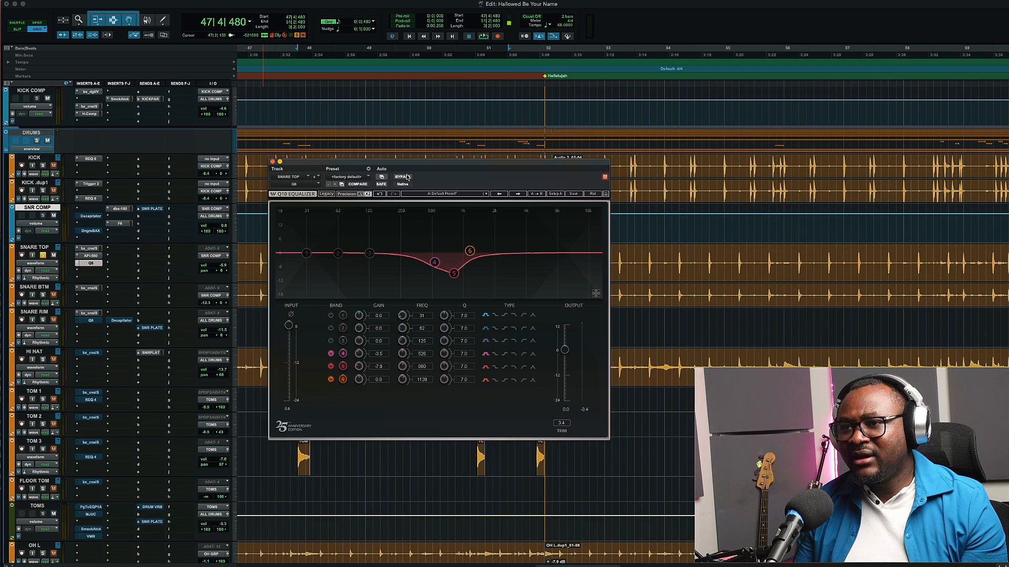
pyautogui.moveTo(420, 162); pyautogui.dragTo(337, 277)
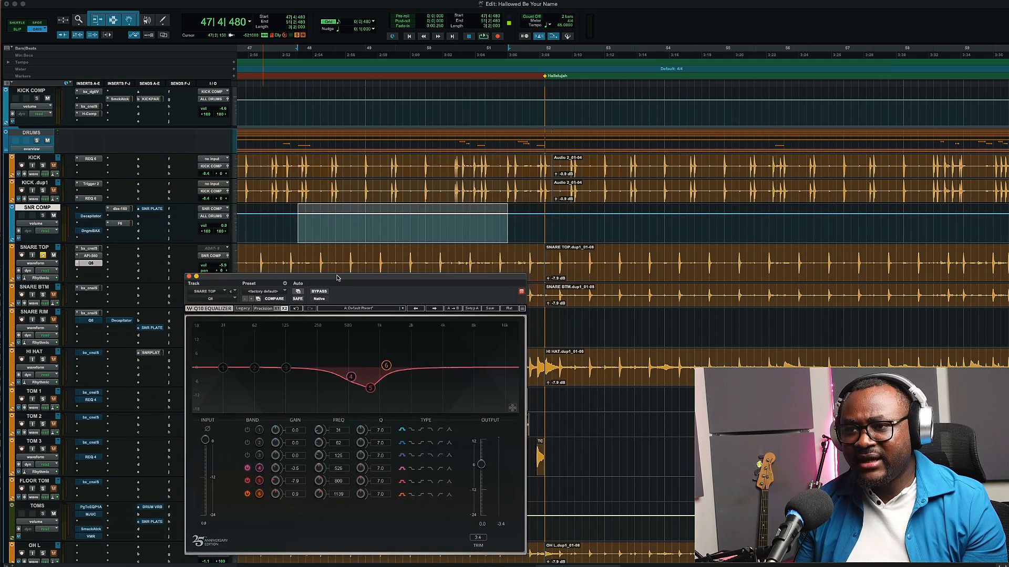
pyautogui.scroll(-3, 341, 226)
# - Audition the cut frequencies by boosting Q6 band 5 to 12.4 dB at 796 Hz and band 4 to 9.3 dB at 535 Hz, undoing each boost
pyautogui.press('space')
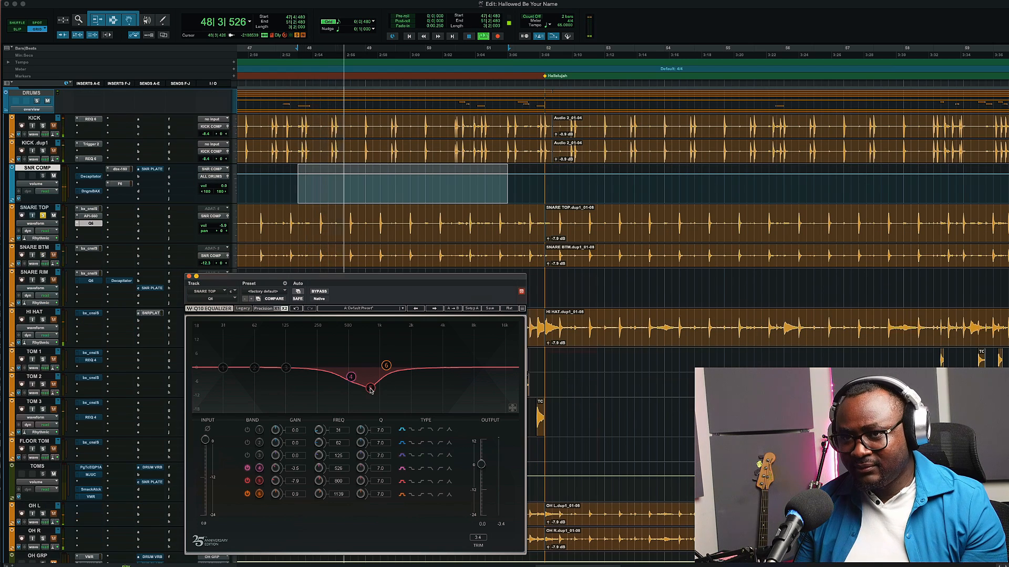
pyautogui.moveTo(370, 389); pyautogui.dragTo(369, 337)
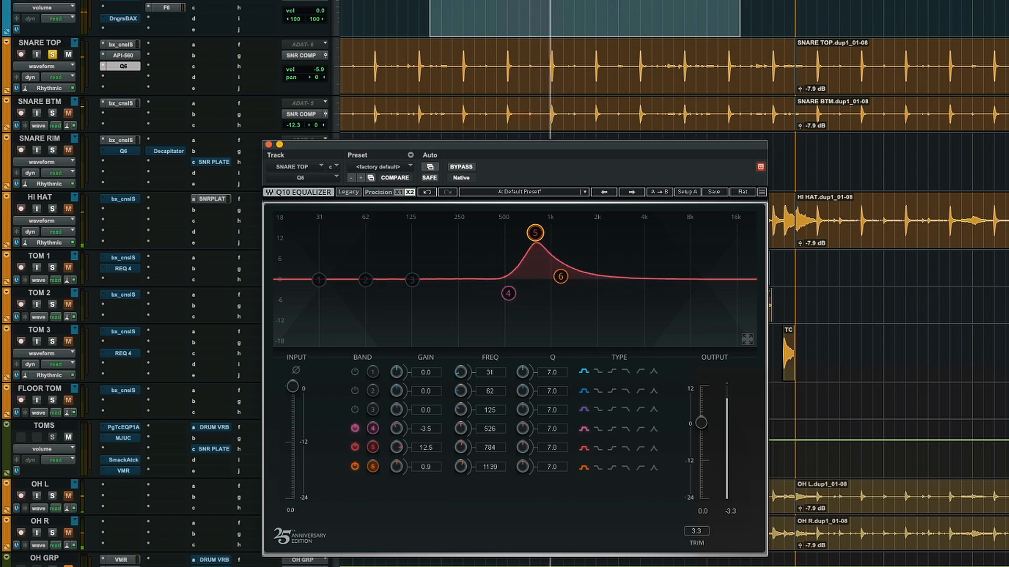
pyautogui.moveTo(535, 233); pyautogui.dragTo(536, 234)
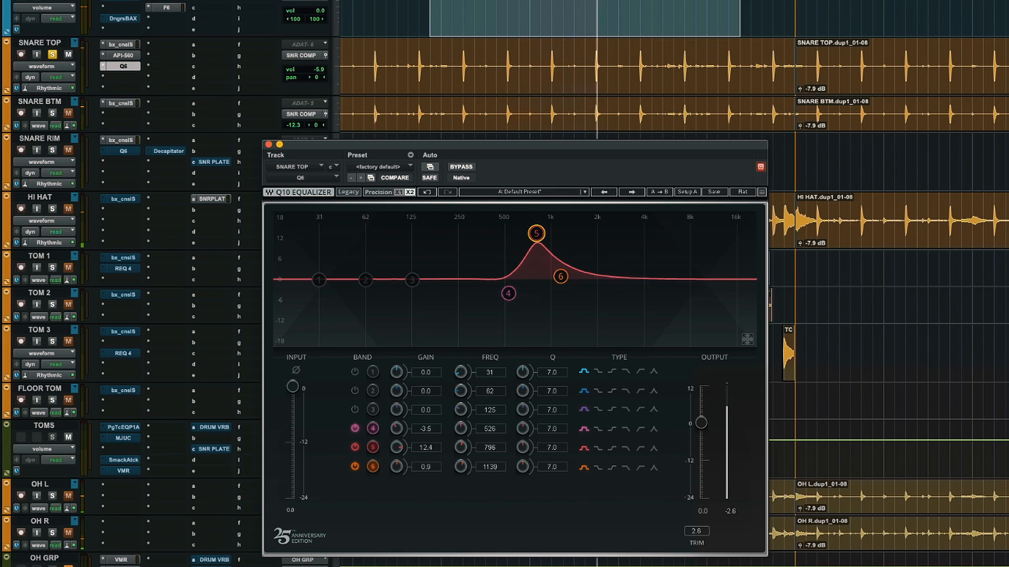
pyautogui.click(427, 192)
pyautogui.moveTo(508, 293); pyautogui.dragTo(508, 245)
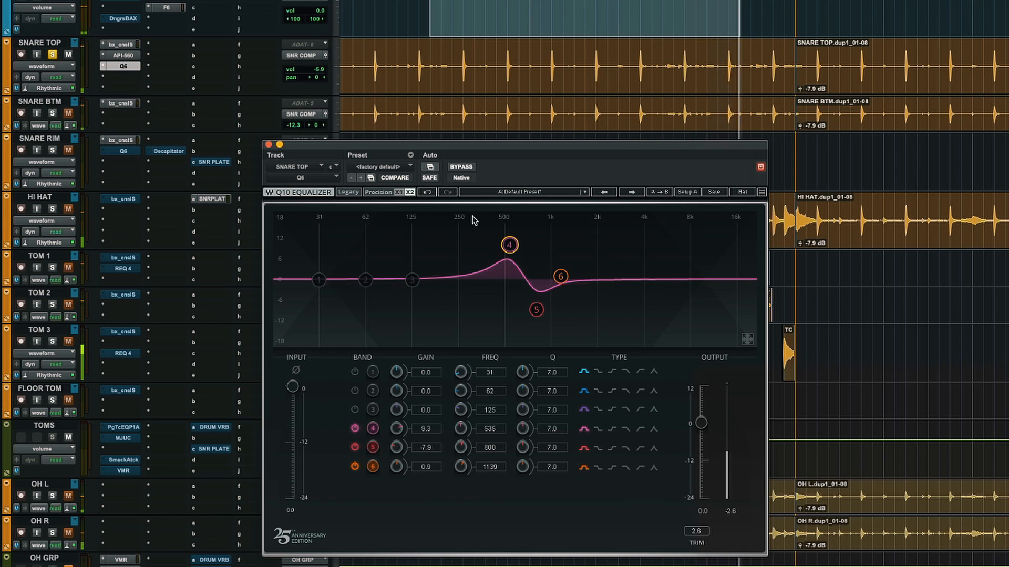
pyautogui.click(427, 192)
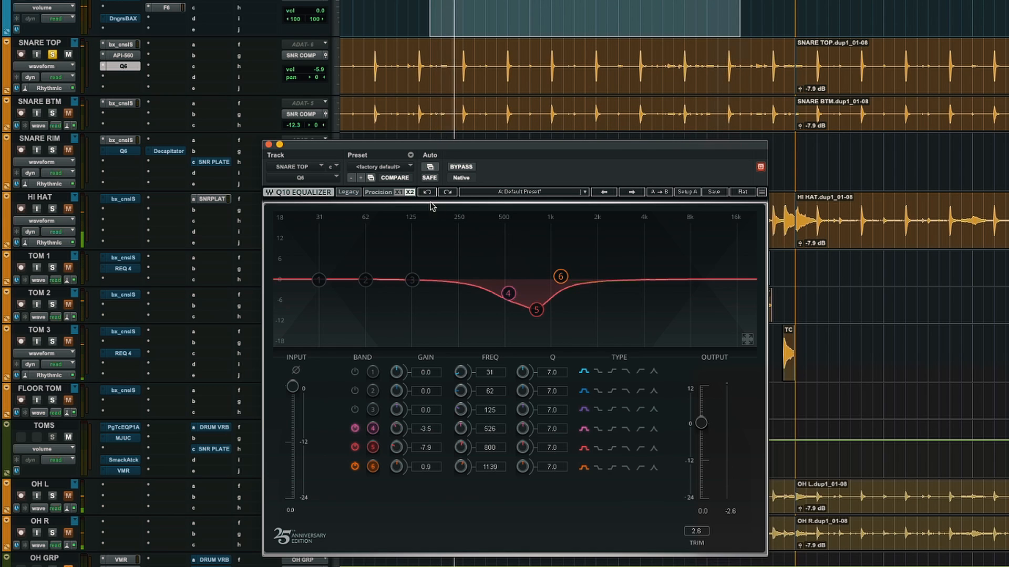
# - Compare the SNARE TOP sound with its API-560 and Q6 inserts bypassed and active together, and close the Q6
pyautogui.click(123, 58)
pyautogui.keyDown('ctrl'); pyautogui.keyDown('super'); pyautogui.click(123, 60); pyautogui.keyUp('super'); pyautogui.keyUp('ctrl')
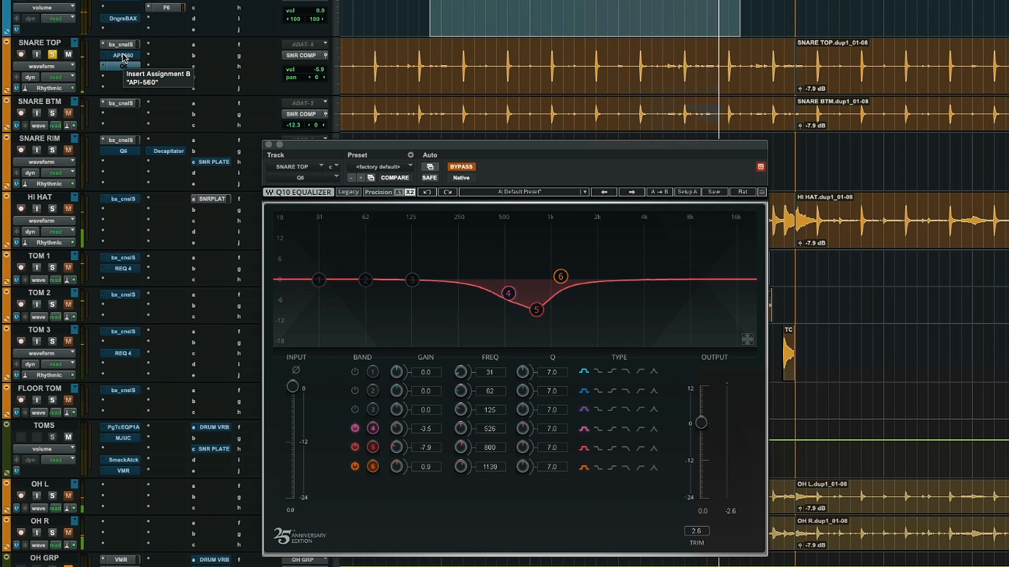
pyautogui.keyDown('ctrl'); pyautogui.keyDown('super'); pyautogui.click(123, 60); pyautogui.keyUp('super'); pyautogui.keyUp('ctrl')
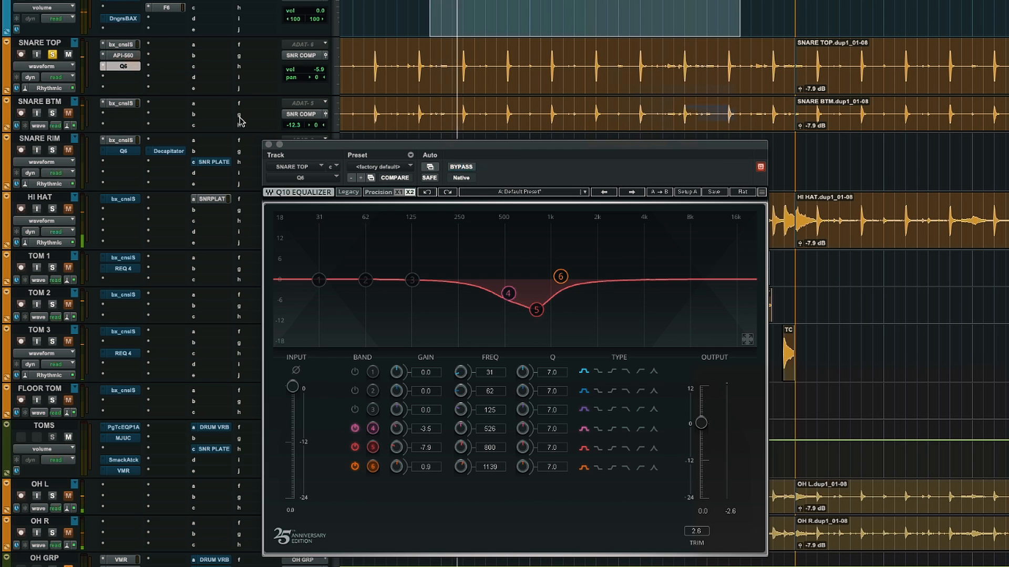
pyautogui.click(269, 145)
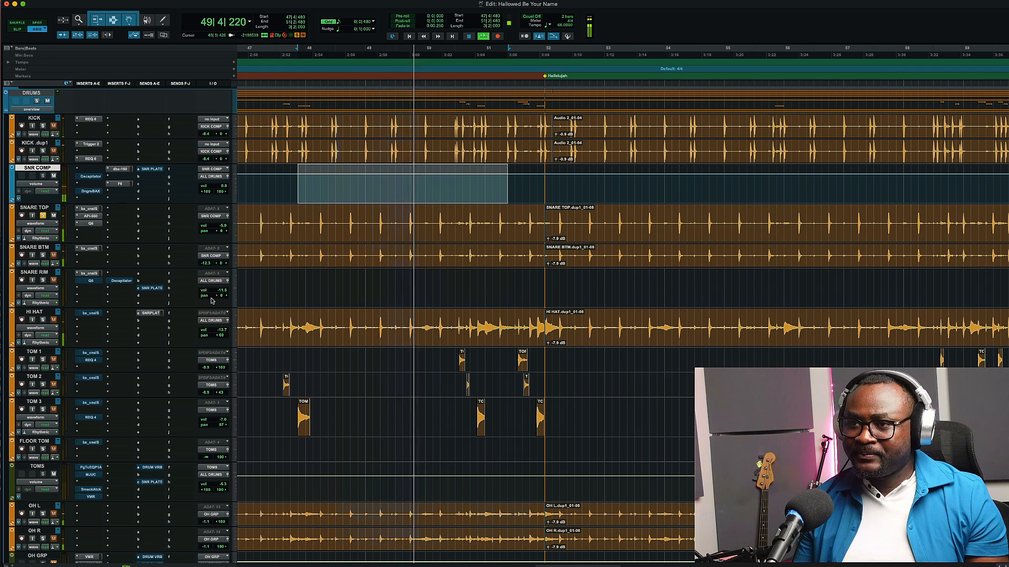
pyautogui.press('space')
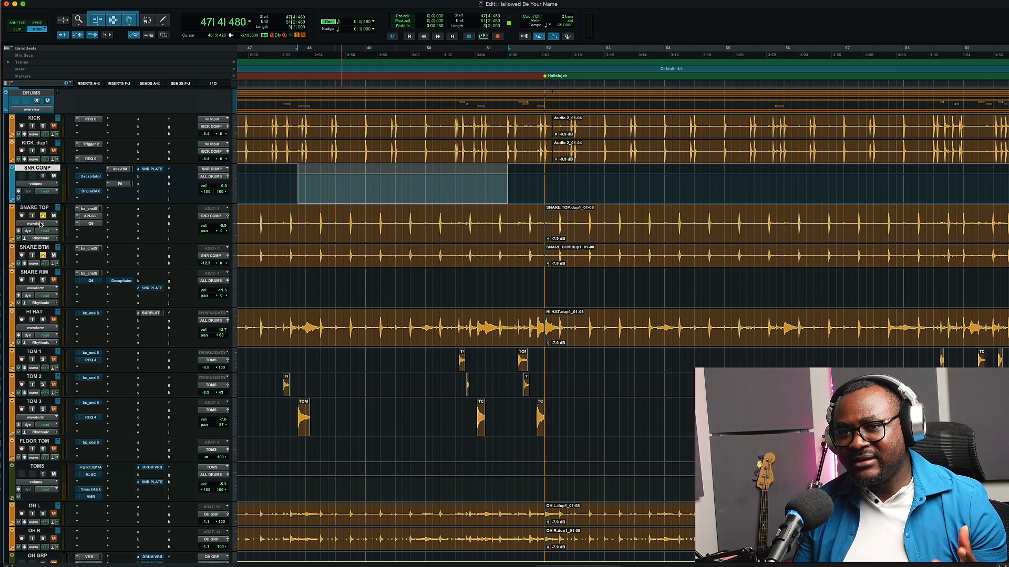
pyautogui.press('space')
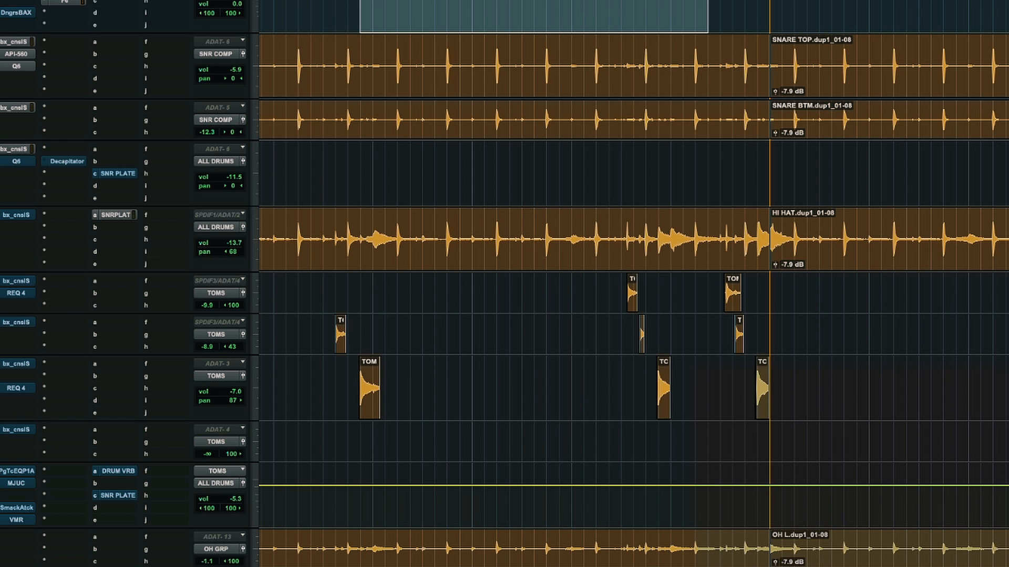
# - Open the Decapitator on the SNR COMP track and take it out of bypass
pyautogui.click(90, 176)
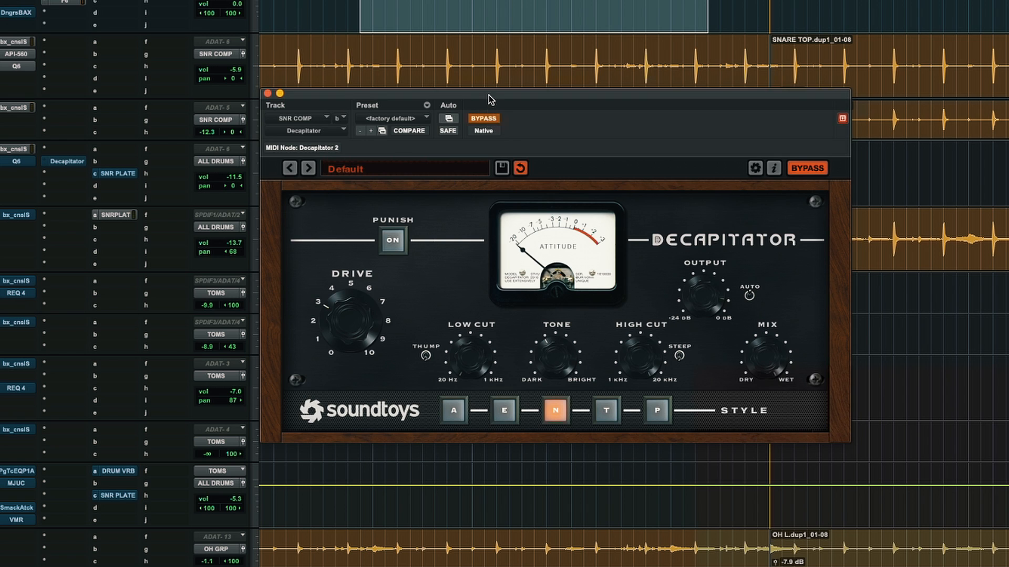
pyautogui.moveTo(490, 100); pyautogui.dragTo(465, 76)
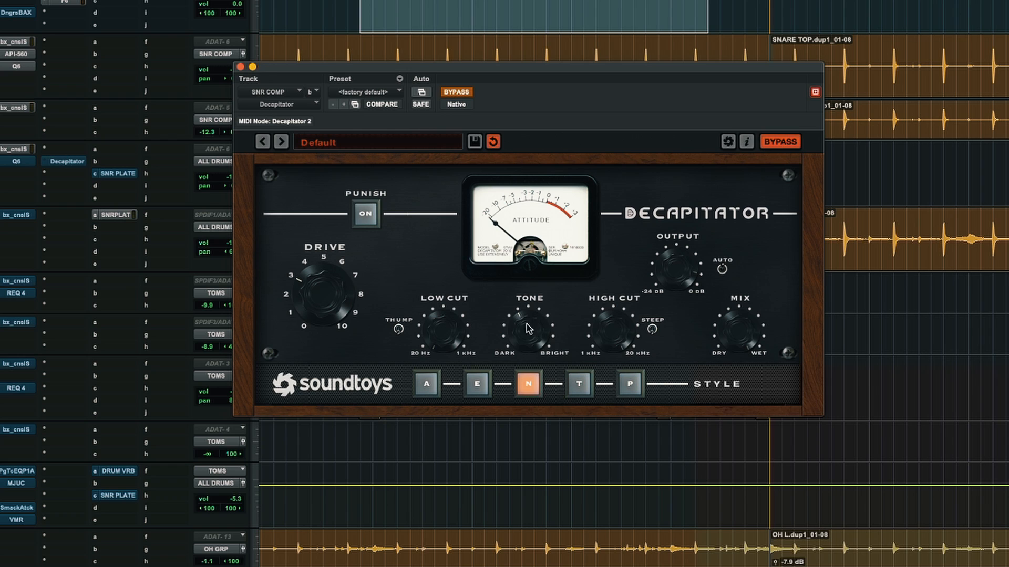
pyautogui.moveTo(534, 307)
pyautogui.click(464, 93)
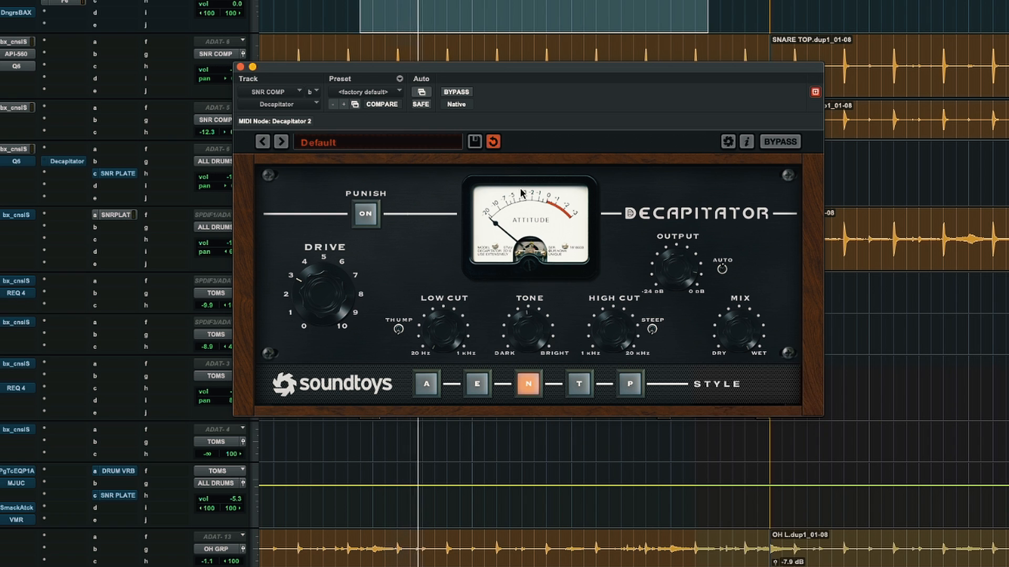
# - Move the Decapitator window below the SNARE TOP track and compare the snare with the plugin bypassed and active, leaving it active
pyautogui.moveTo(522, 69); pyautogui.dragTo(485, 116)
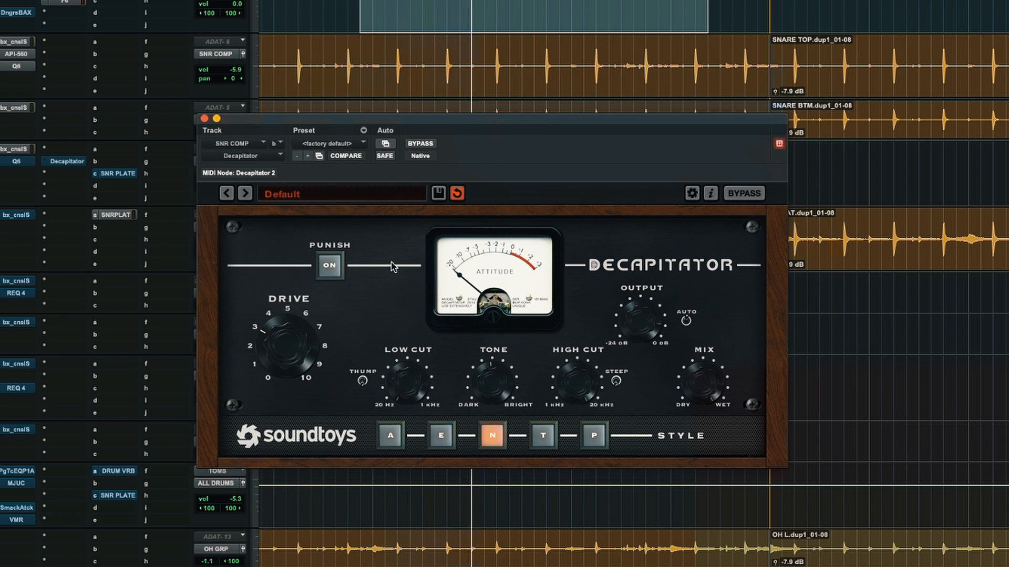
pyautogui.moveTo(295, 339)
pyautogui.mouseDown()
pyautogui.moveTo(301, 307)
pyautogui.moveTo(298, 354)
pyautogui.mouseUp()
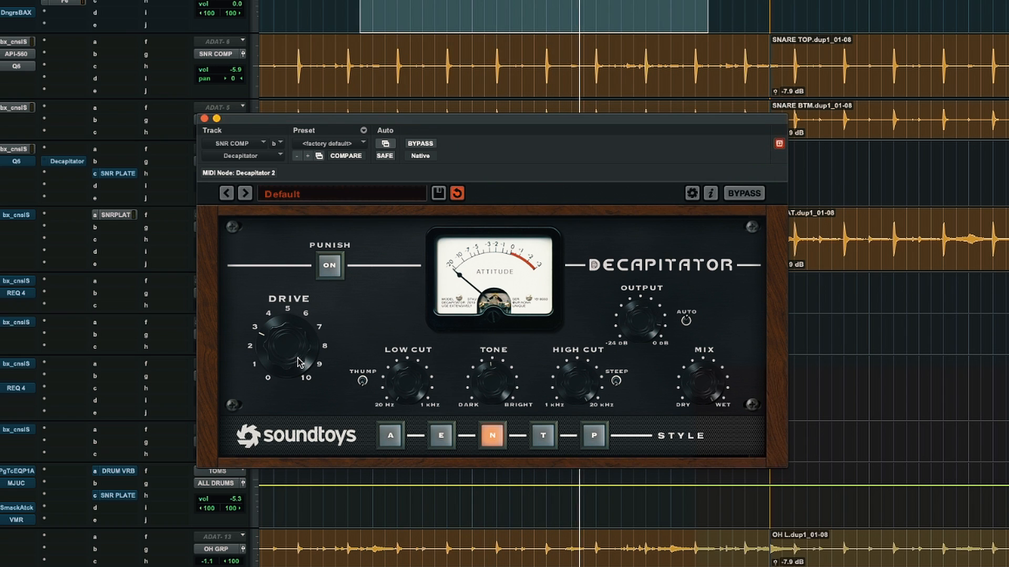
pyautogui.click(418, 143)
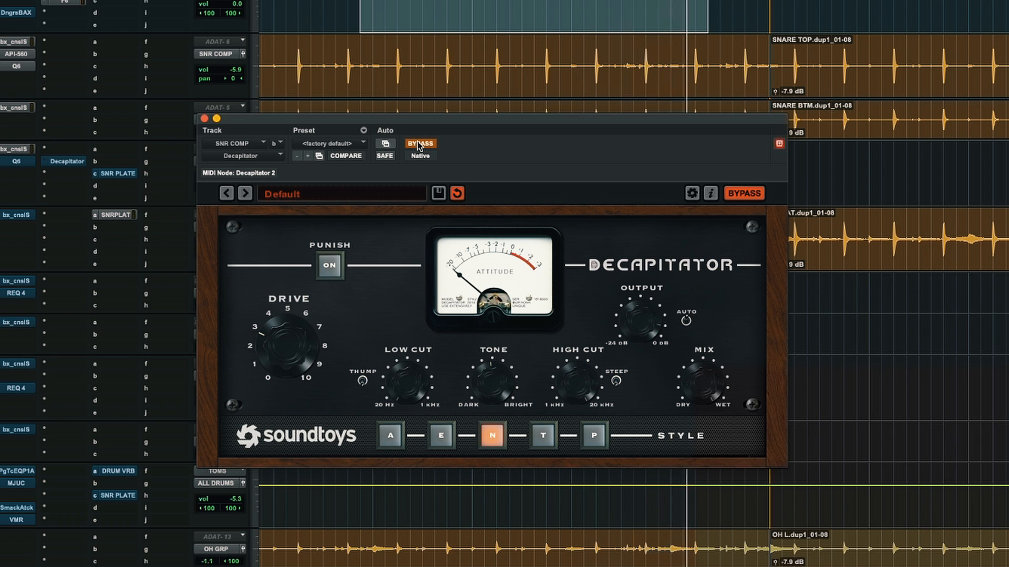
pyautogui.click(418, 143)
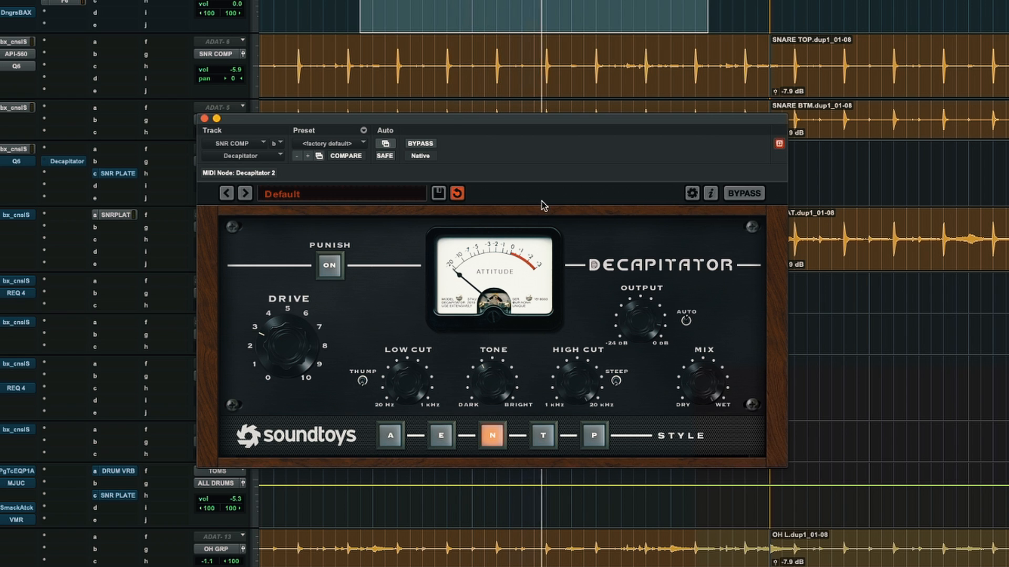
pyautogui.click(423, 143)
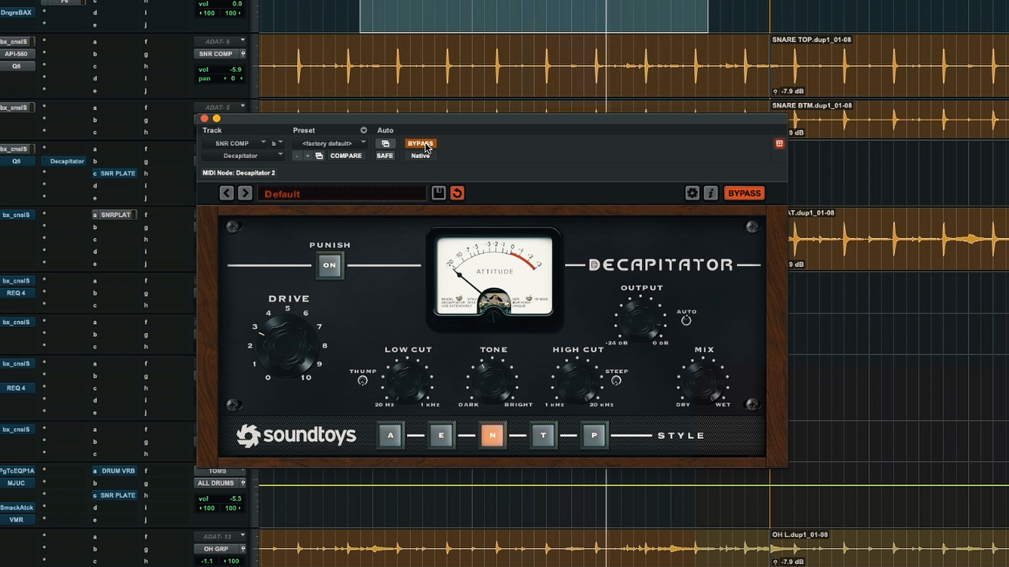
pyautogui.click(423, 143)
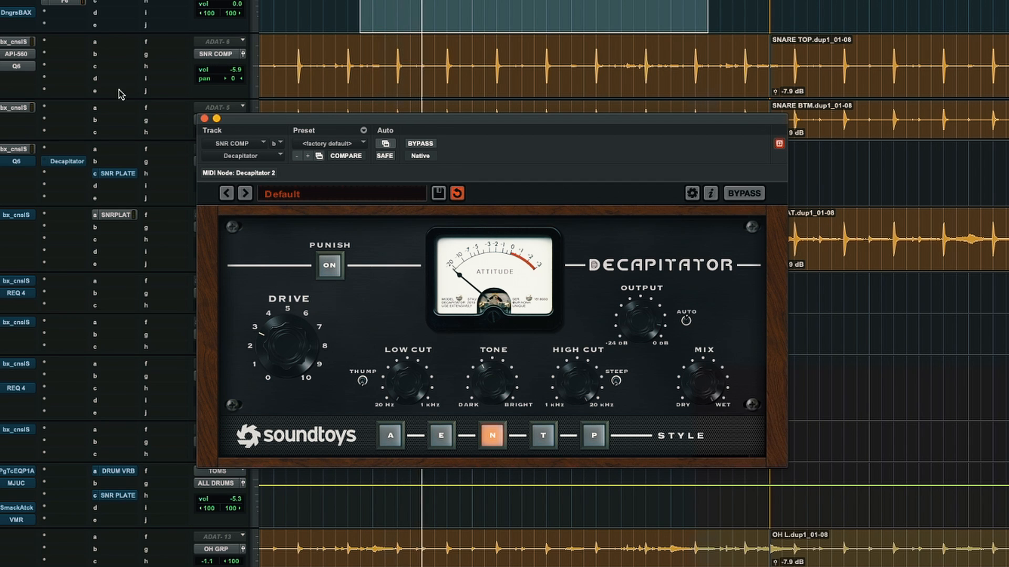
# - Open the Dangerous BAX EQ on the SNR COMP track, take it out of bypass and place its window below the SNARE BTM track
pyautogui.click(22, 12)
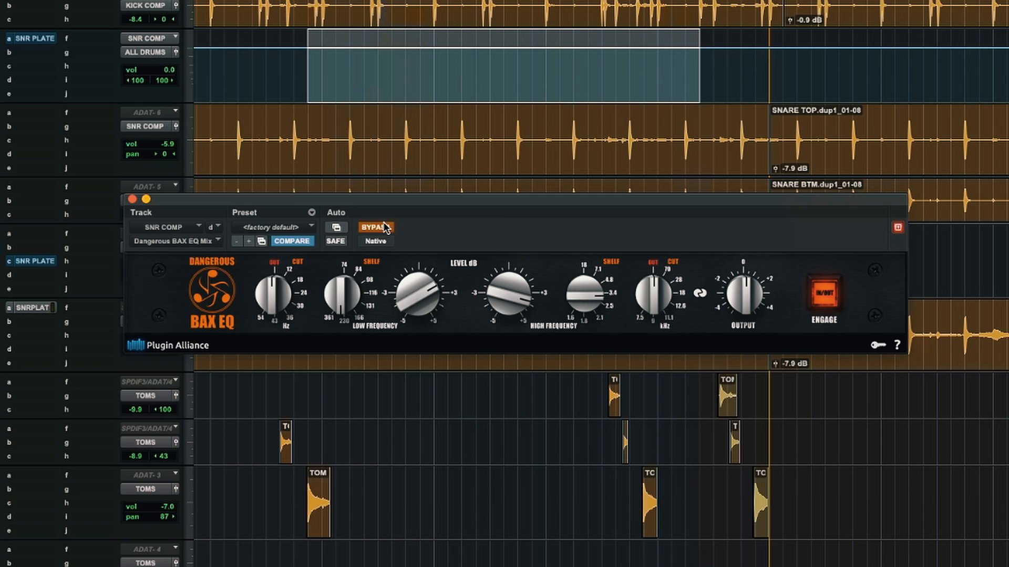
pyautogui.click(386, 227)
pyautogui.moveTo(427, 293); pyautogui.dragTo(421, 292)
pyautogui.moveTo(531, 198); pyautogui.dragTo(443, 198)
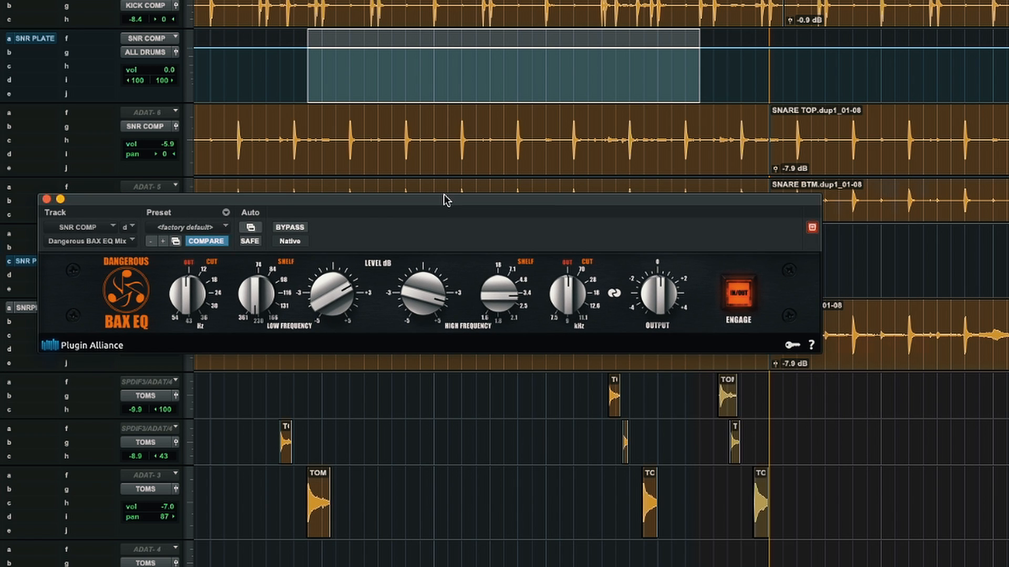
pyautogui.moveTo(330, 198); pyautogui.dragTo(335, 270)
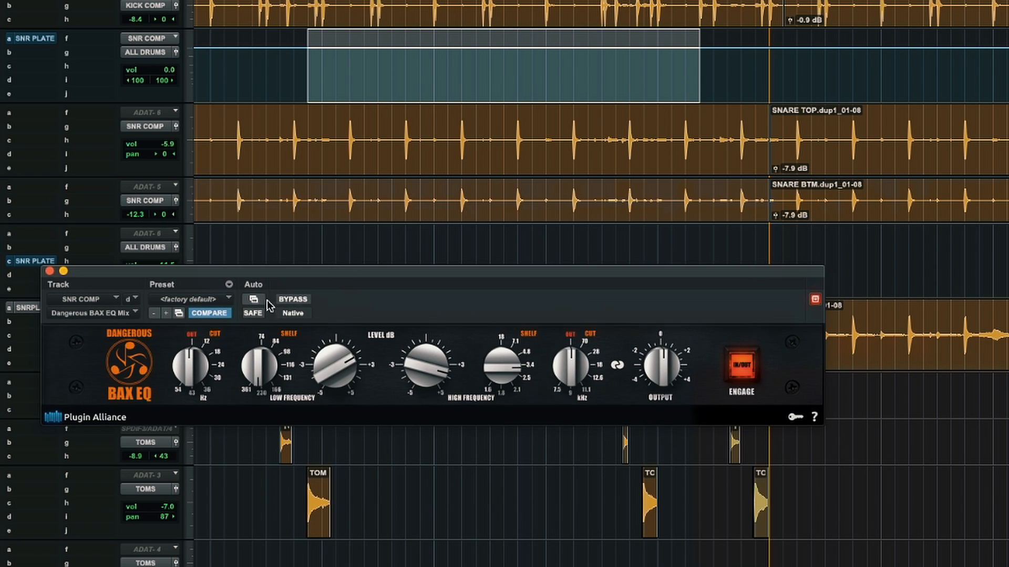
# - Play the snare and compare it with the Dangerous BAX EQ bypassed and active, leaving the EQ active
pyautogui.click(298, 299)
pyautogui.press('space')
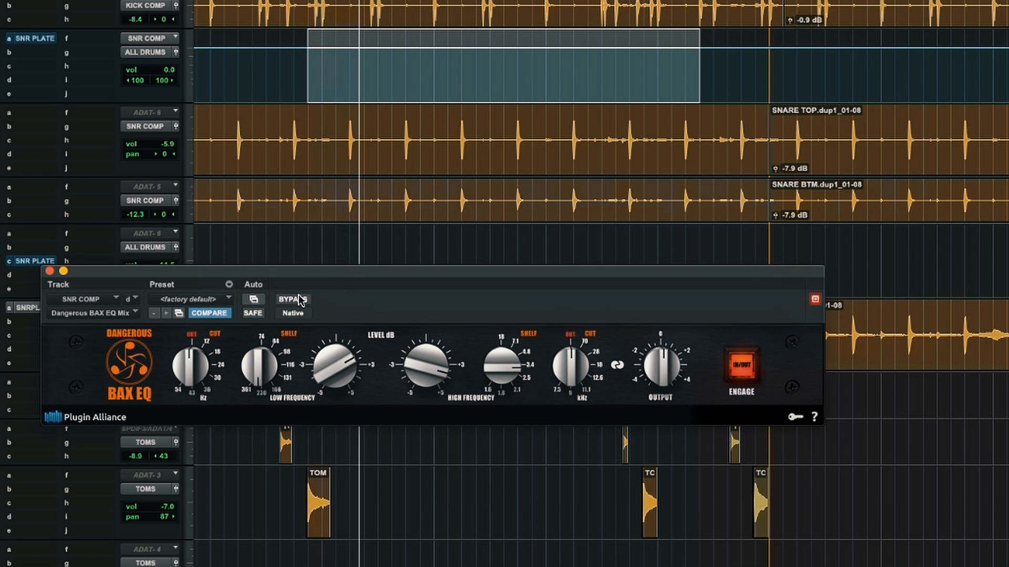
pyautogui.click(298, 298)
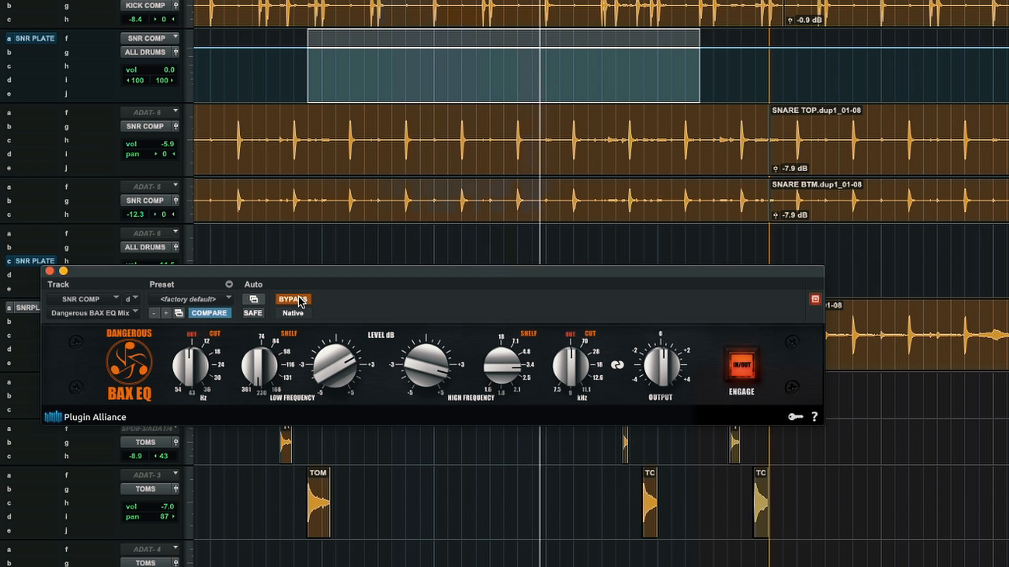
pyautogui.click(298, 299)
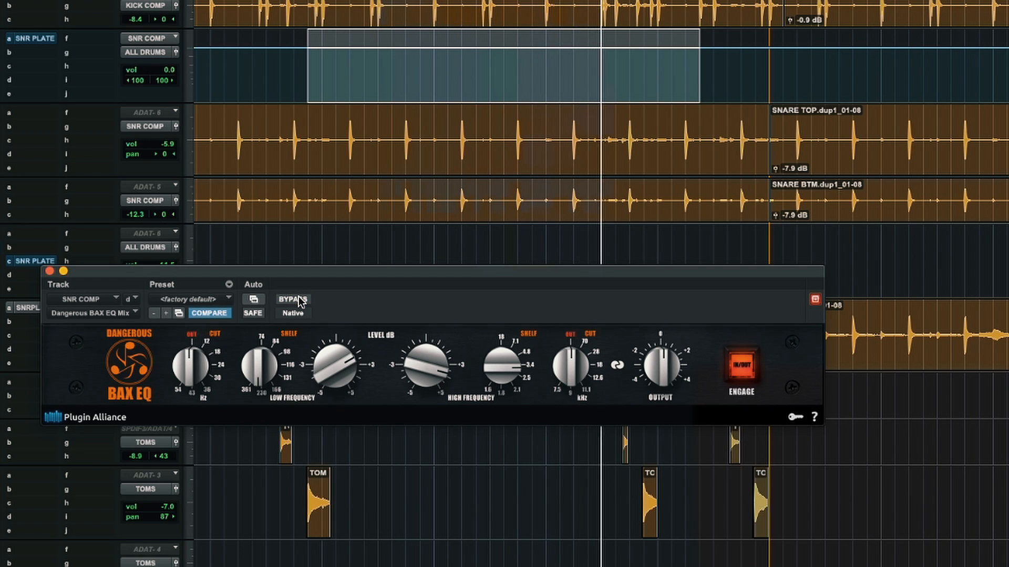
pyautogui.click(298, 296)
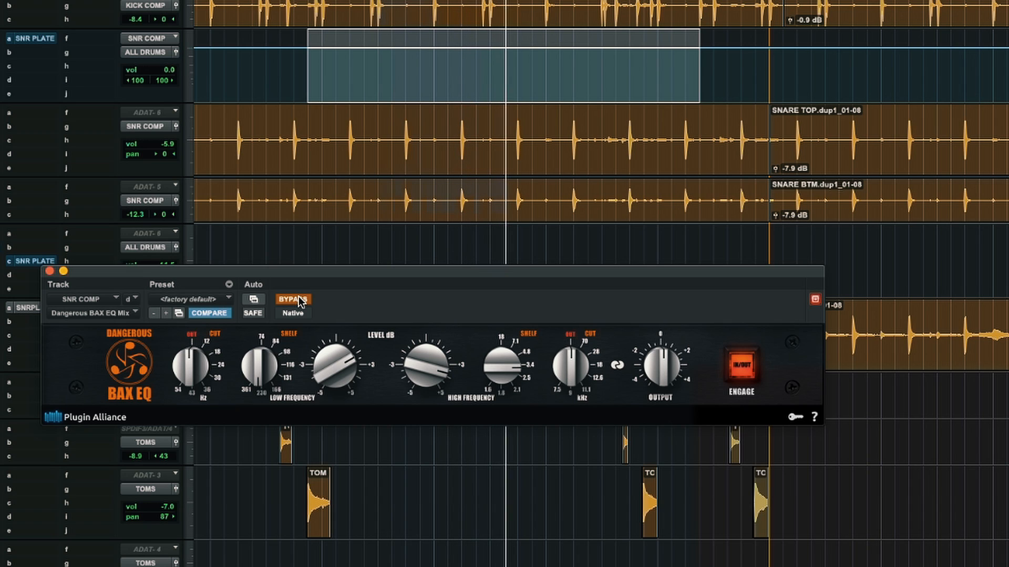
pyautogui.click(298, 297)
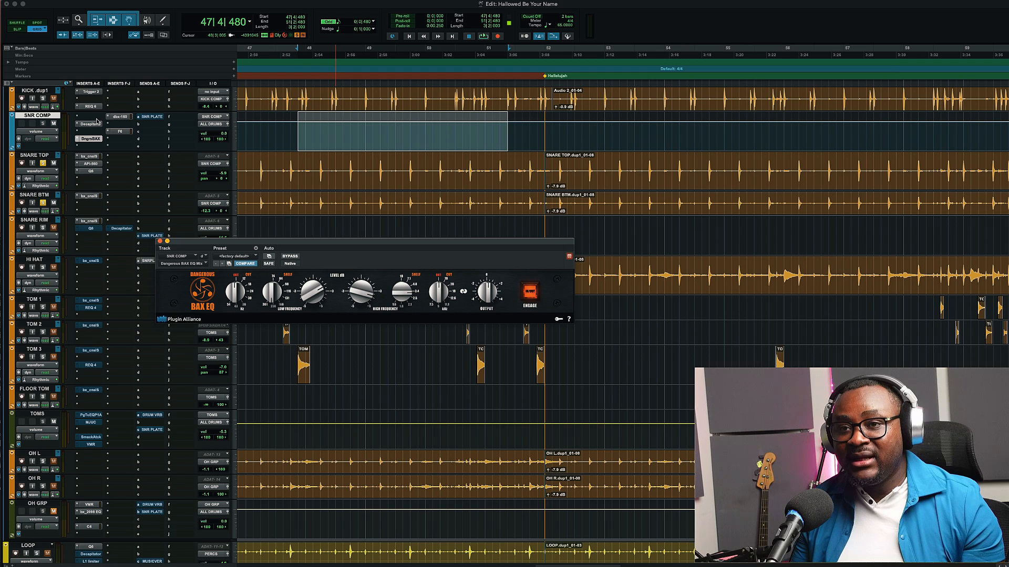
# - Close the BAX EQ and compare the snare with the Decapitator, BAX EQ, API-560 and Q6 inserts all bypassed and all active
pyautogui.keyDown('super'); pyautogui.click(91, 140); pyautogui.keyUp('super')
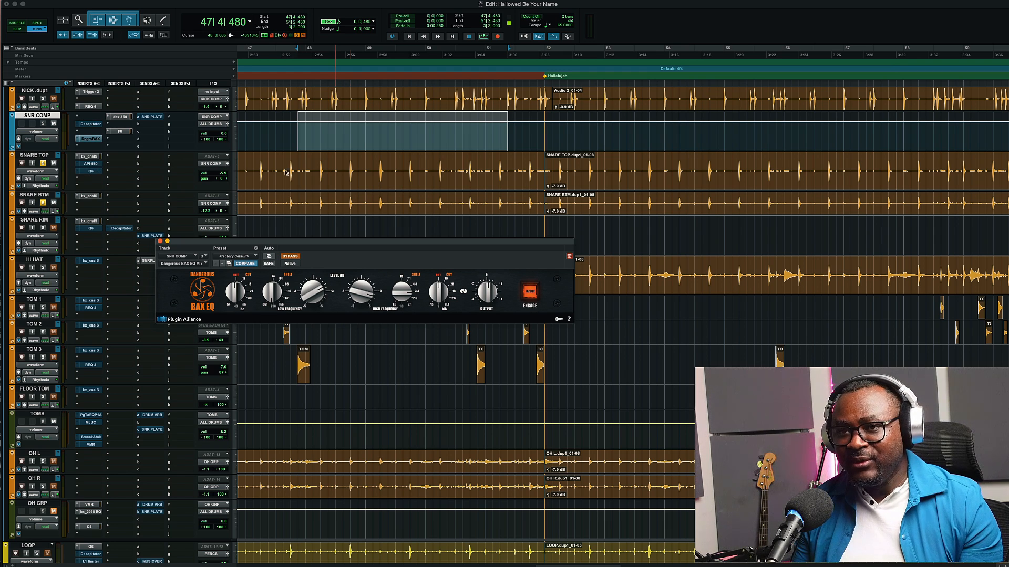
pyautogui.click(161, 242)
pyautogui.press('space')
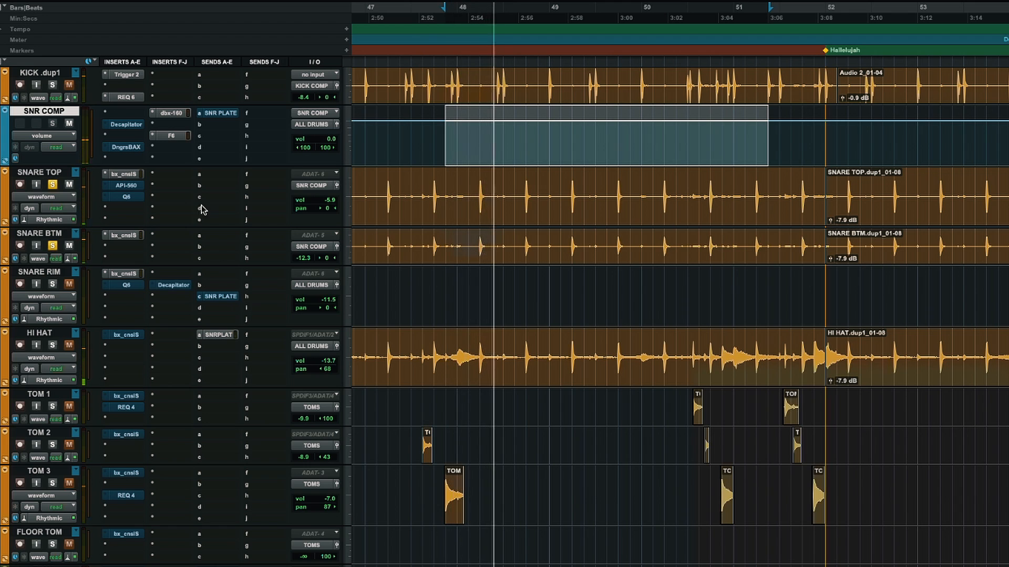
pyautogui.scroll(3, 387, 293)
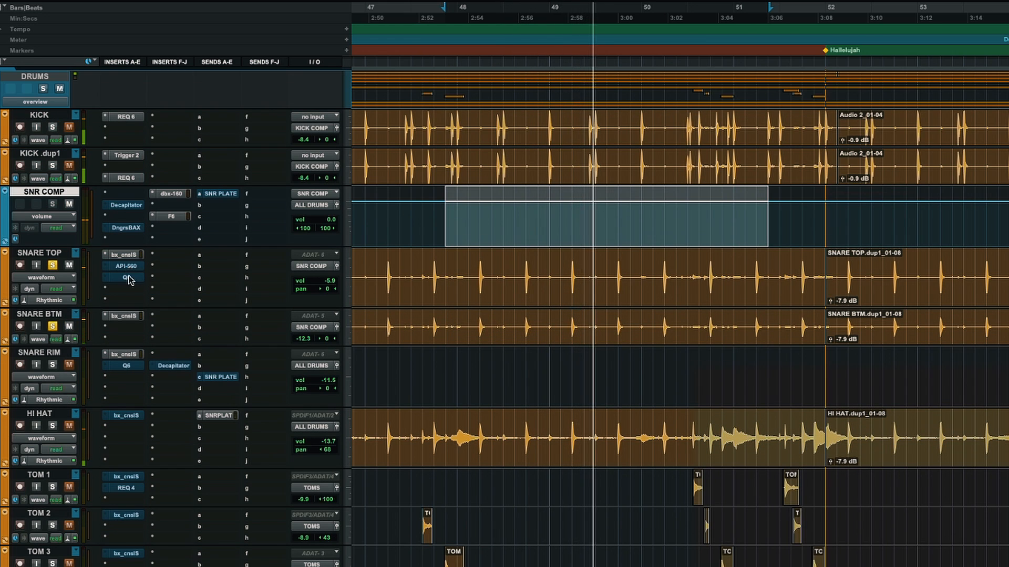
pyautogui.keyDown('super'); pyautogui.click(131, 226); pyautogui.keyUp('super')
pyautogui.keyDown('super'); pyautogui.click(131, 205); pyautogui.keyUp('super')
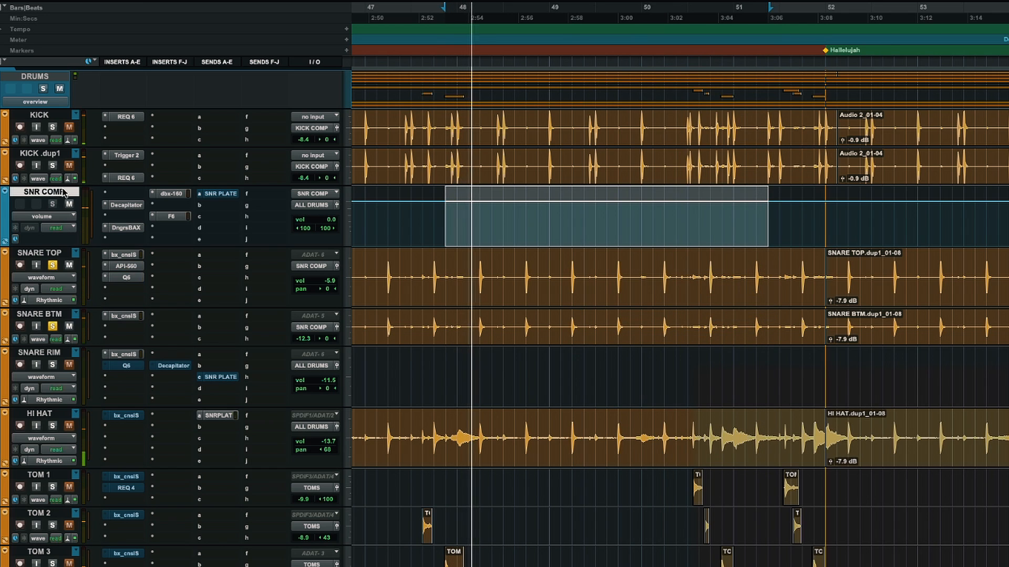
# - Solo the KICK and KICK .dup1 tracks with the snare and compare the mix with the four snare inserts bypassed and active
pyautogui.click(52, 126)
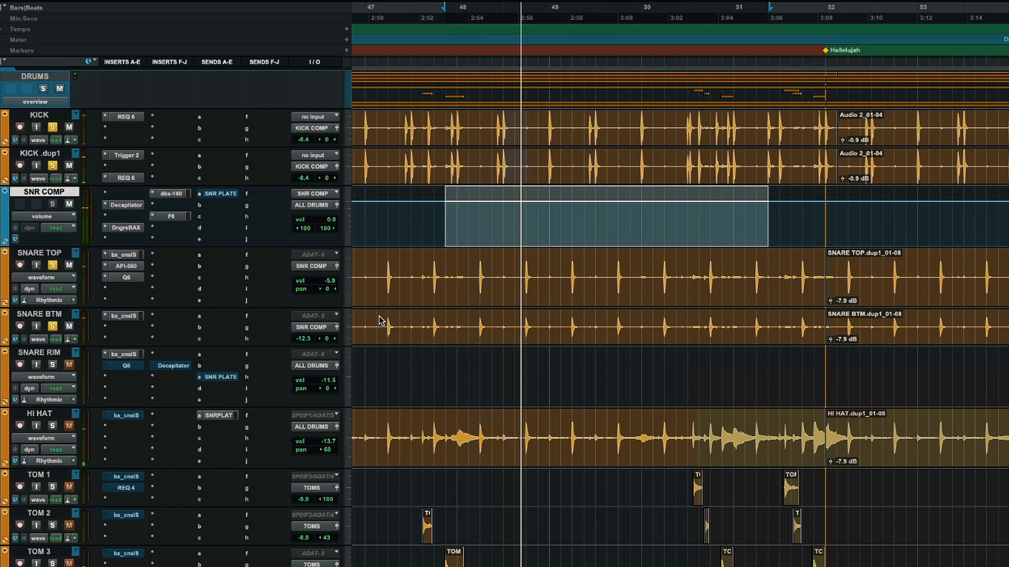
pyautogui.keyDown('super'); pyautogui.click(129, 268); pyautogui.keyUp('super')
pyautogui.keyDown('super'); pyautogui.click(129, 277); pyautogui.keyUp('super')
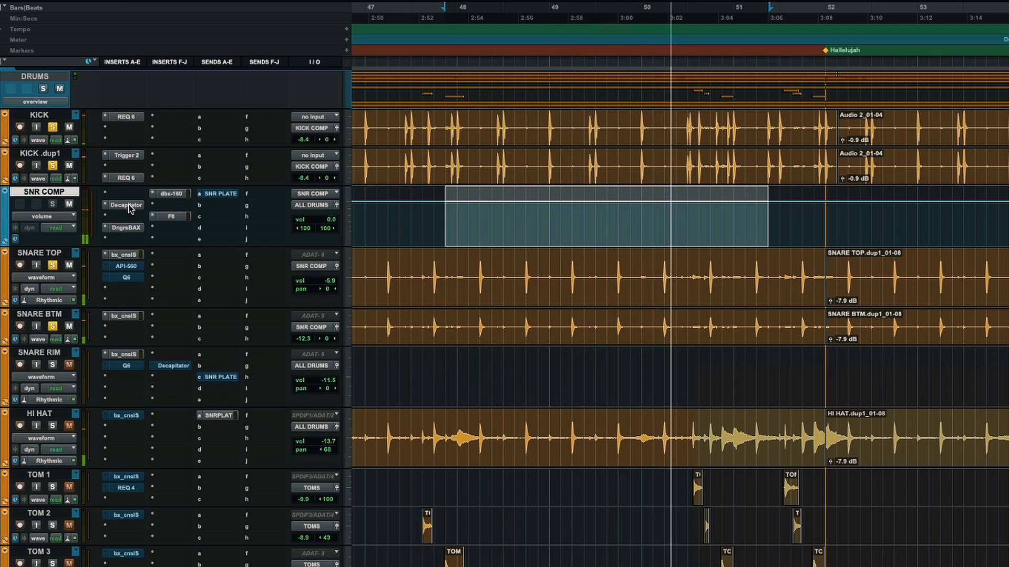
pyautogui.keyDown('super'); pyautogui.click(130, 206); pyautogui.keyUp('super')
pyautogui.keyDown('super'); pyautogui.click(127, 228); pyautogui.keyUp('super')
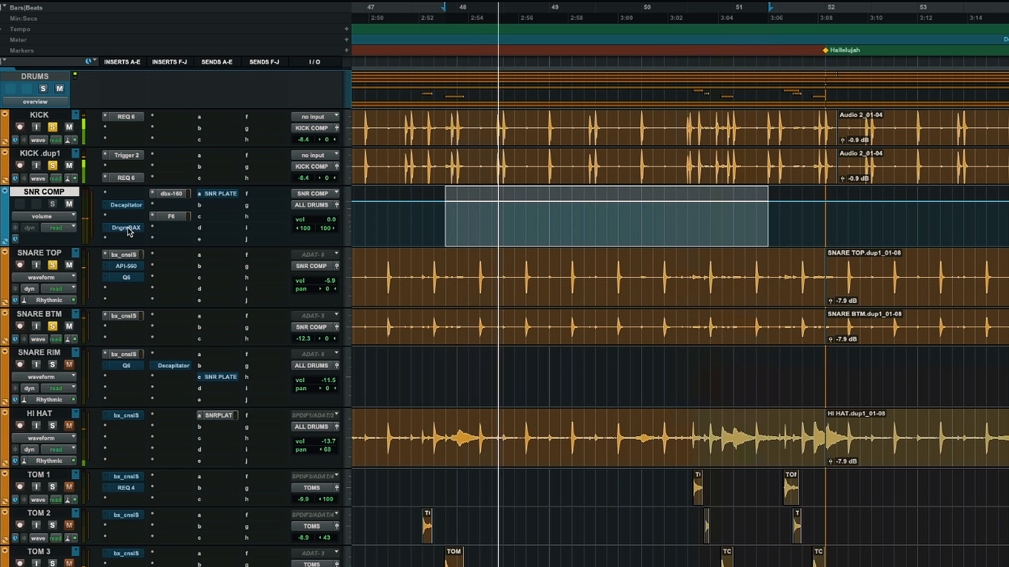
pyautogui.keyDown('super'); pyautogui.click(123, 267); pyautogui.keyUp('super')
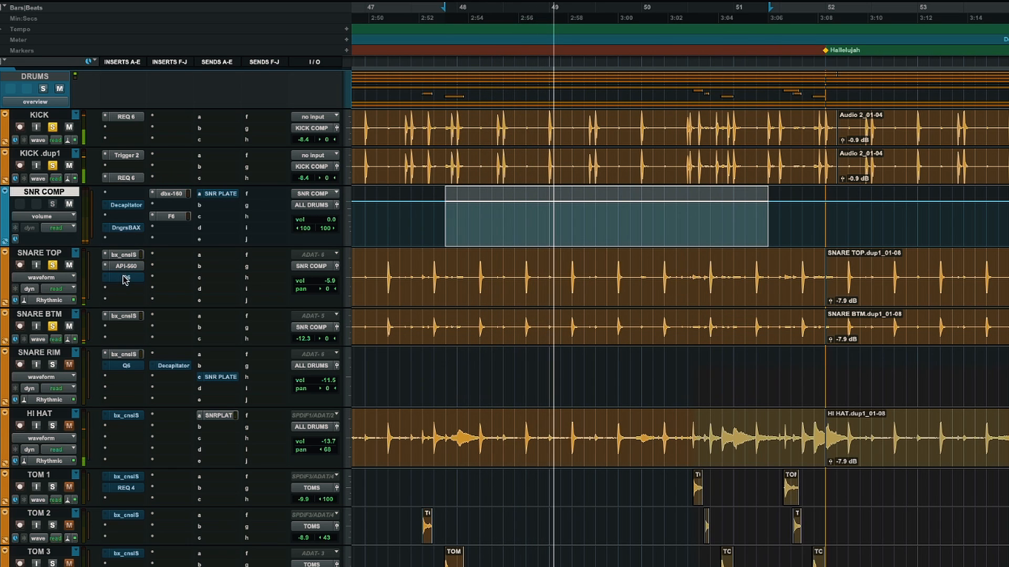
pyautogui.keyDown('super'); pyautogui.click(127, 207); pyautogui.keyUp('super')
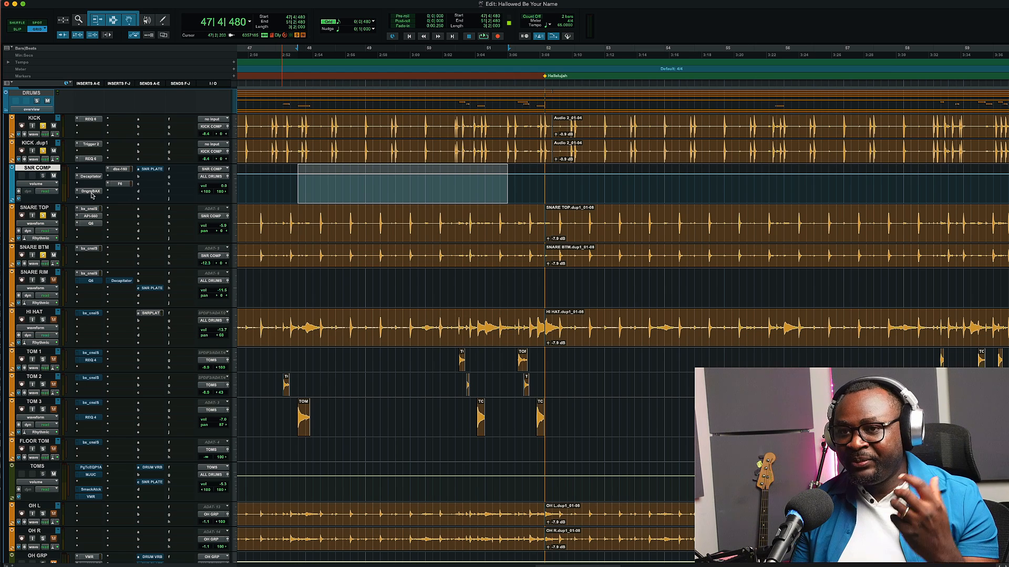
# - Review the BAX EQ and Decapitator settings on the SNR COMP track, closing each plugin window
pyautogui.click(91, 191)
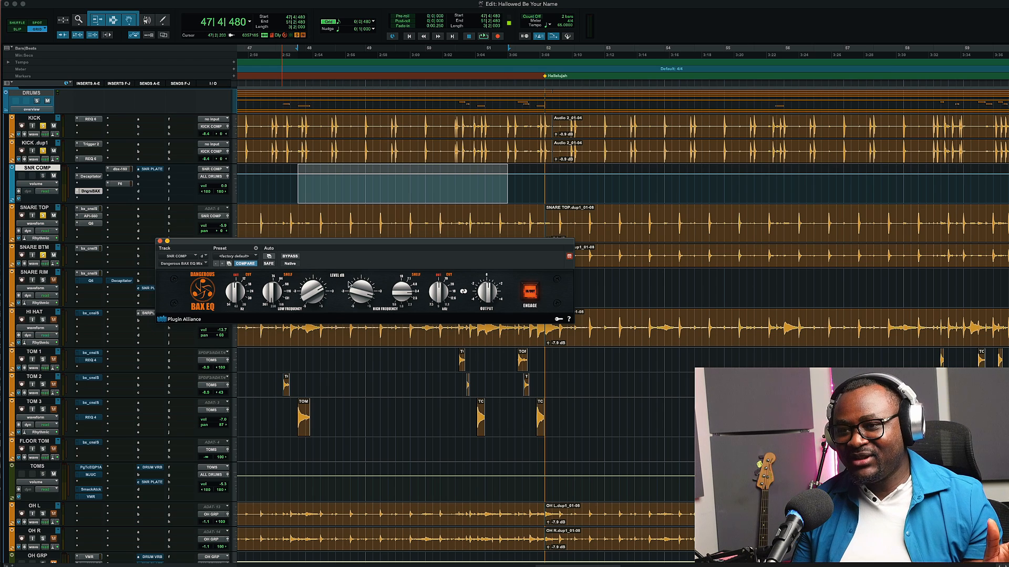
pyautogui.click(160, 241)
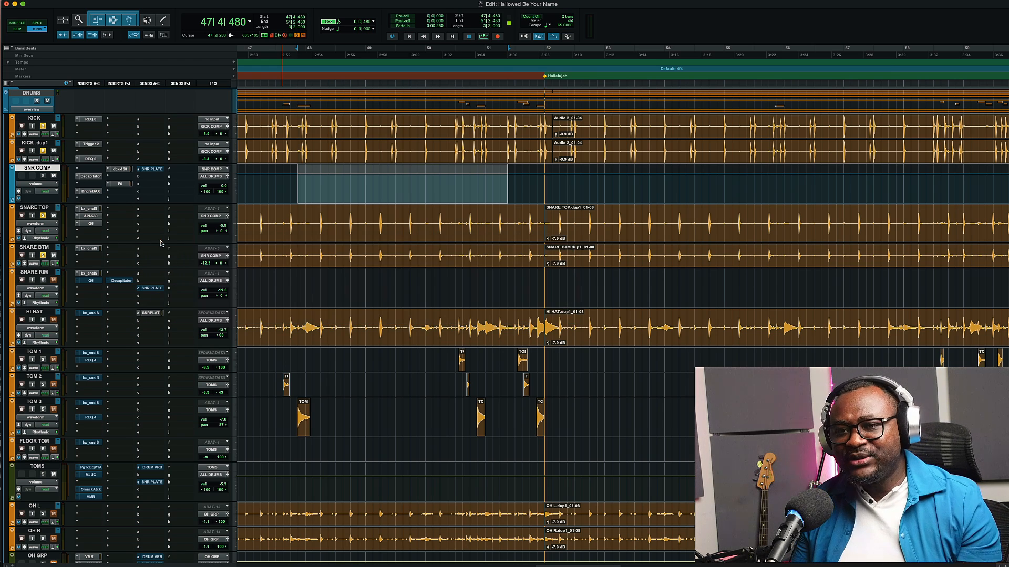
pyautogui.click(90, 176)
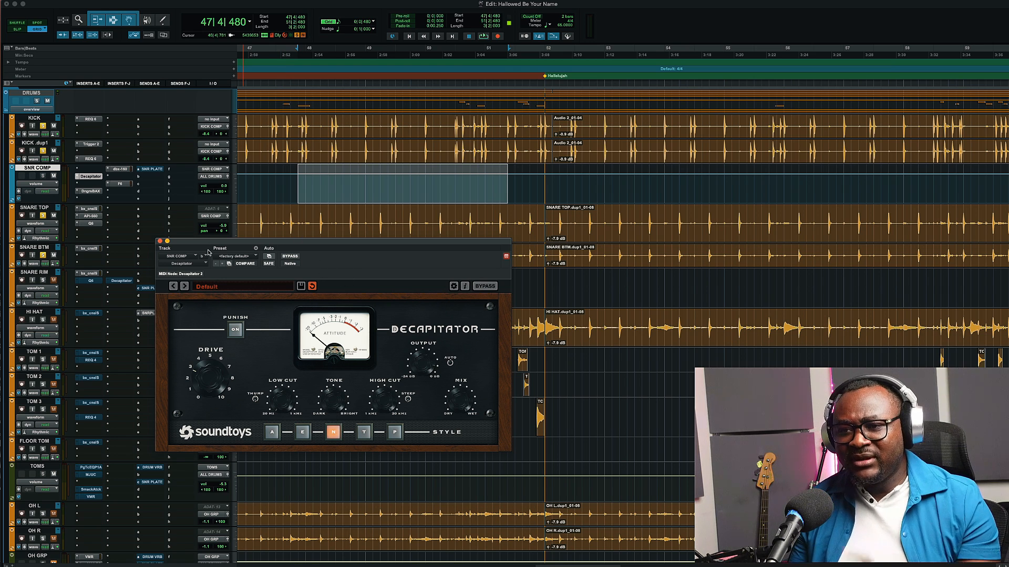
pyautogui.click(159, 241)
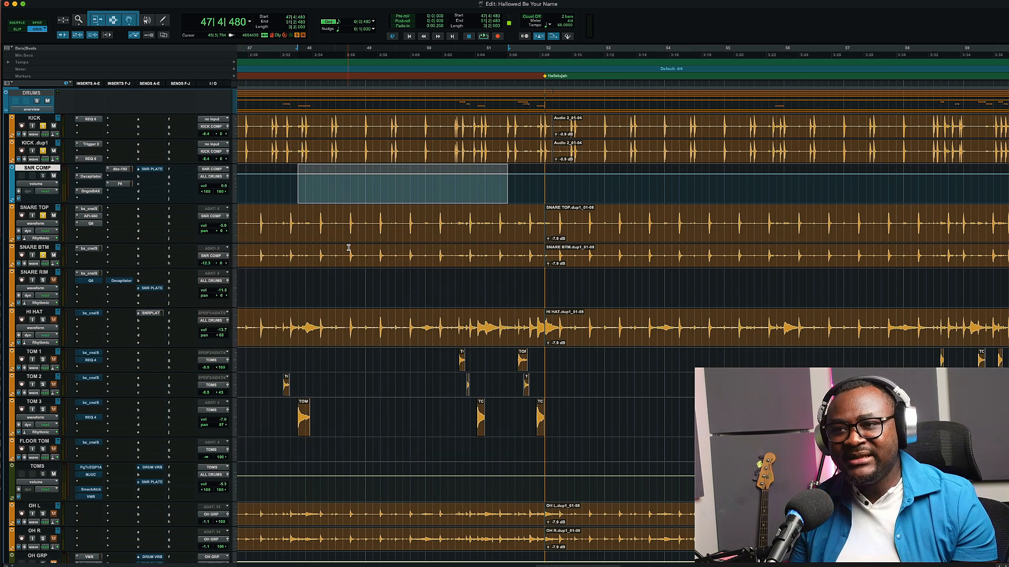
pyautogui.scroll(3, 348, 248)
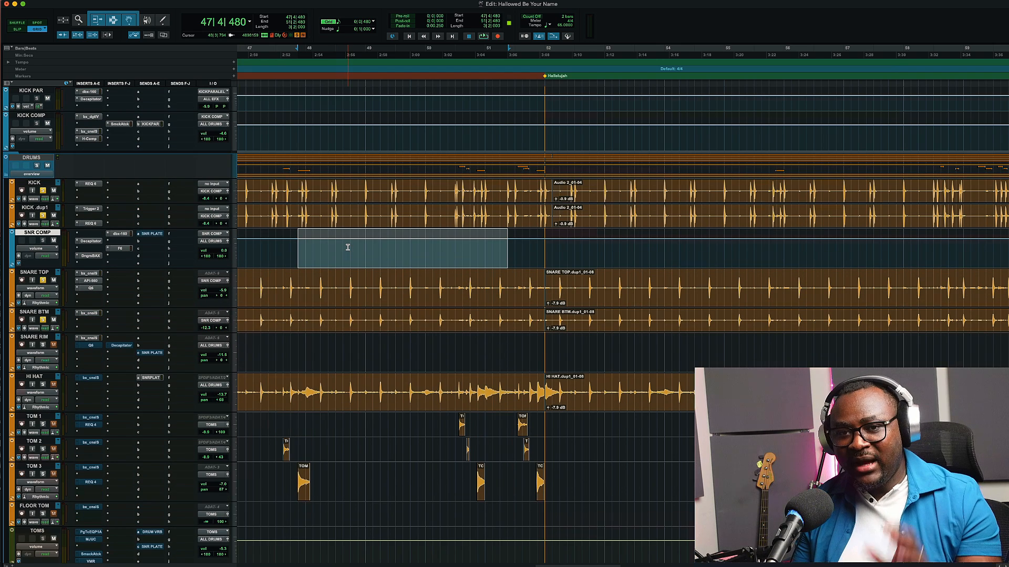